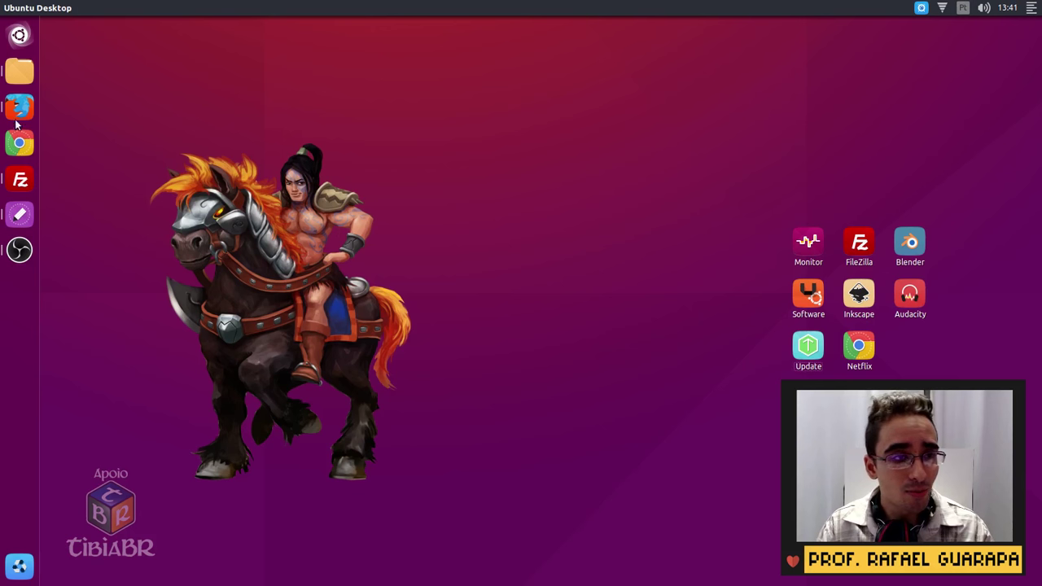
Bring up the Tibia game folder in the file manager and select the Tibia executable
click(20, 71)
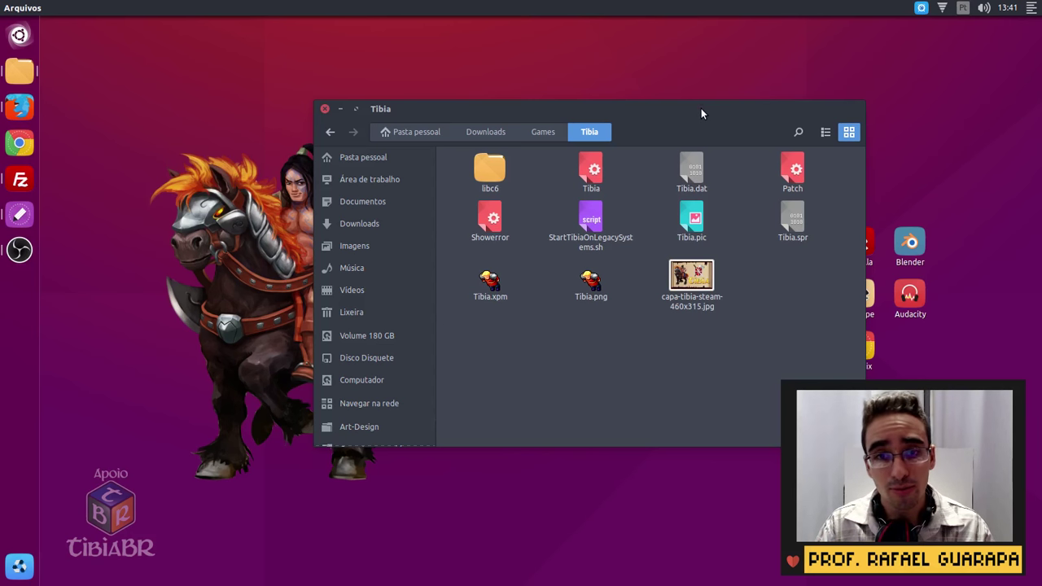
drag(701, 108, 558, 122)
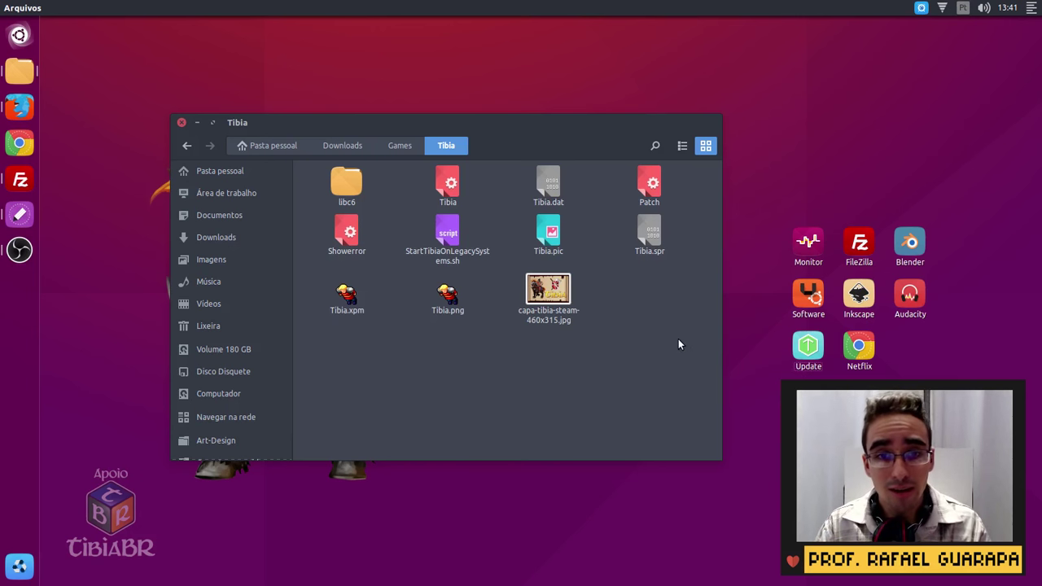
drag(680, 173, 325, 260)
drag(330, 358, 473, 389)
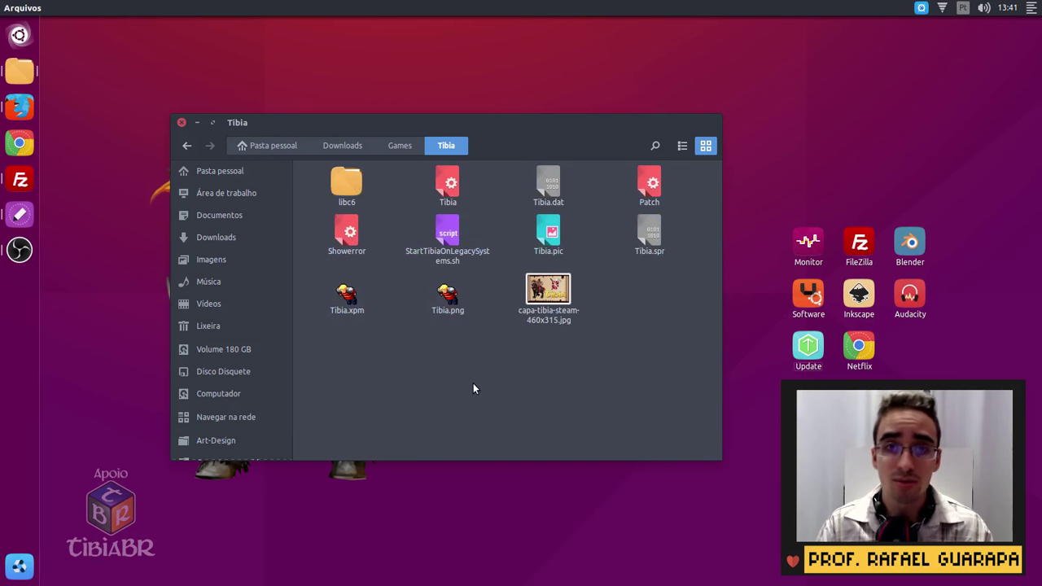
double_click(451, 184)
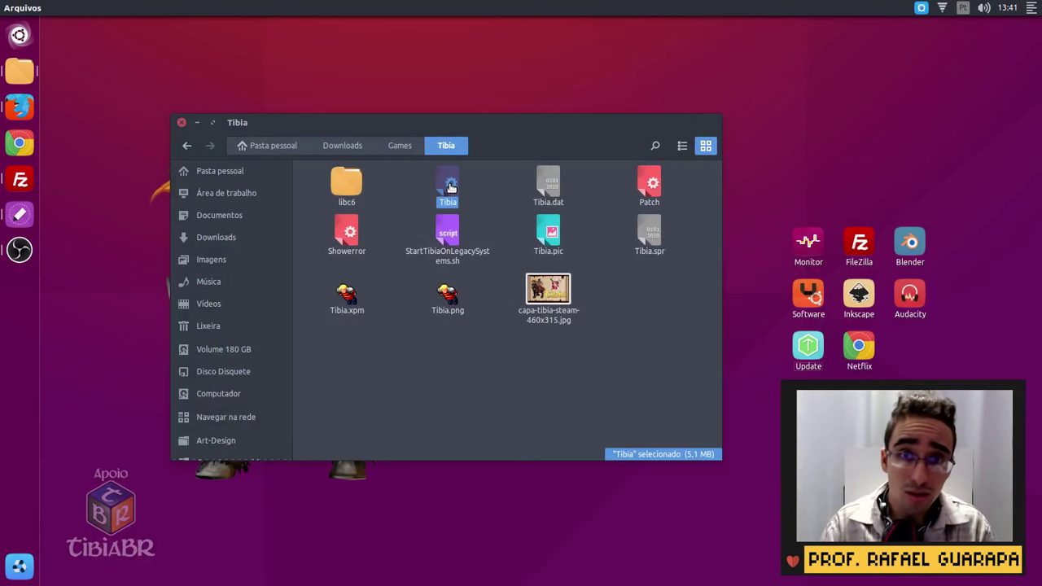
Minimize the file manager, search the installed applications for GIMP and place its shortcut on the desktop
click(198, 123)
key(super)
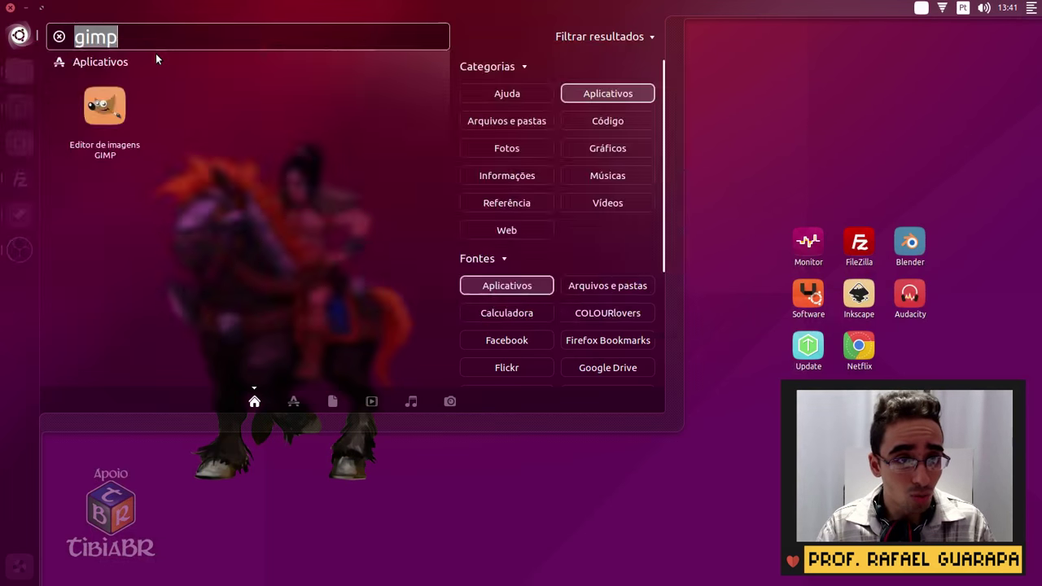
text(GIMP)
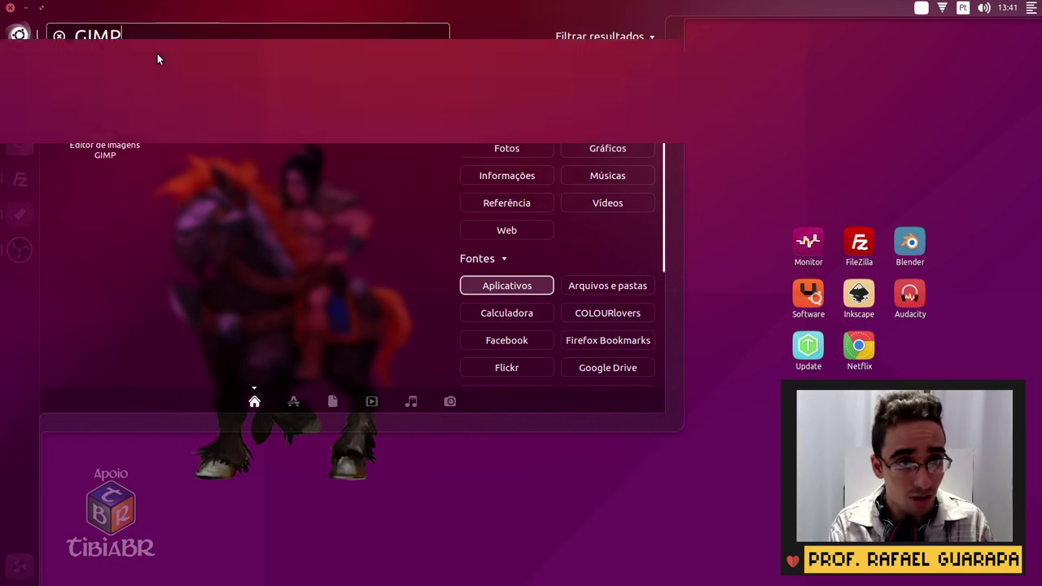
drag(104, 104, 558, 233)
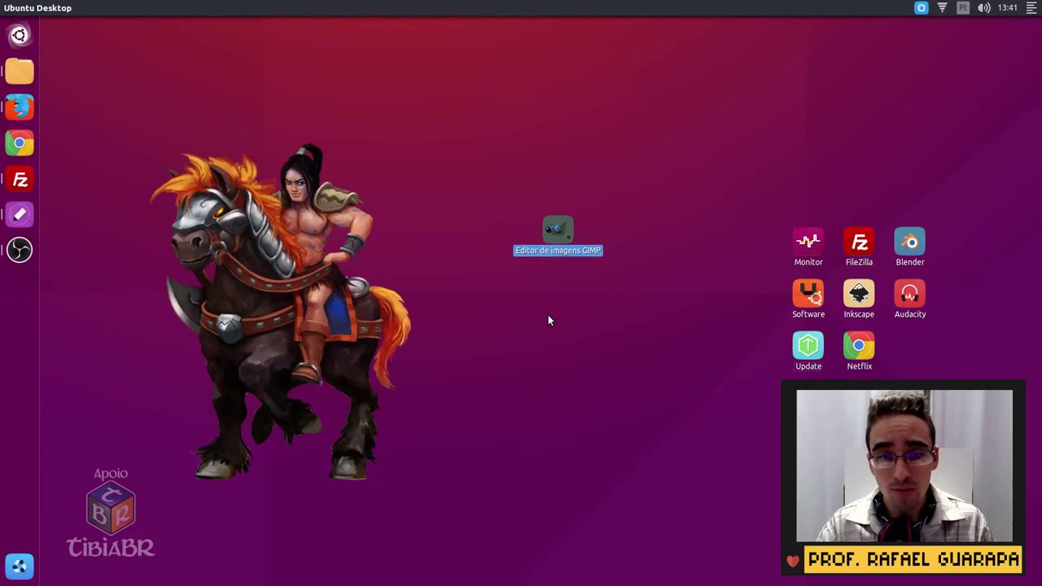
Test the GIMP desktop shortcut by launching the image editor, and close the program again
click(554, 229)
double_click(553, 229)
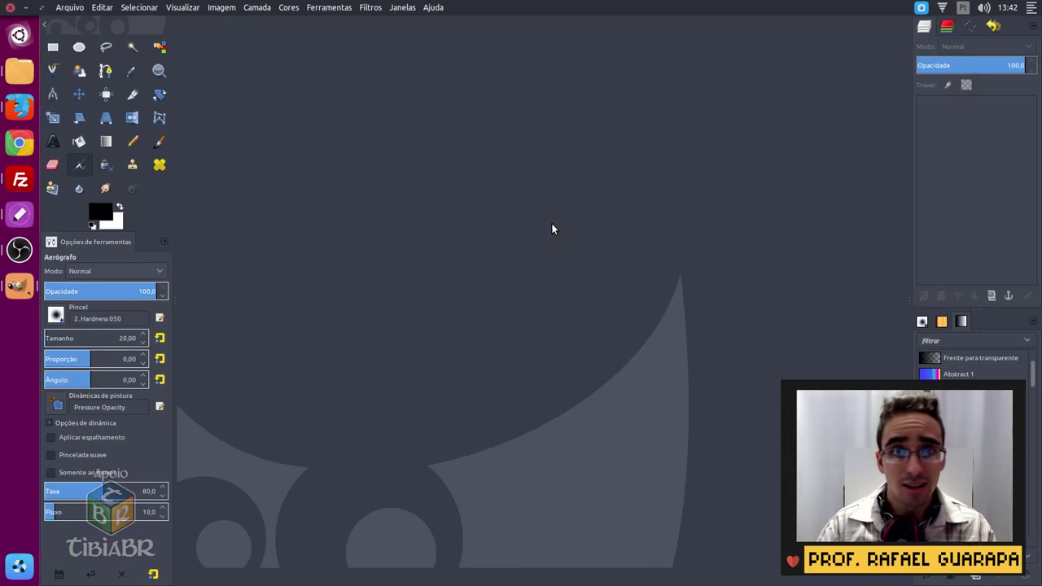
click(10, 7)
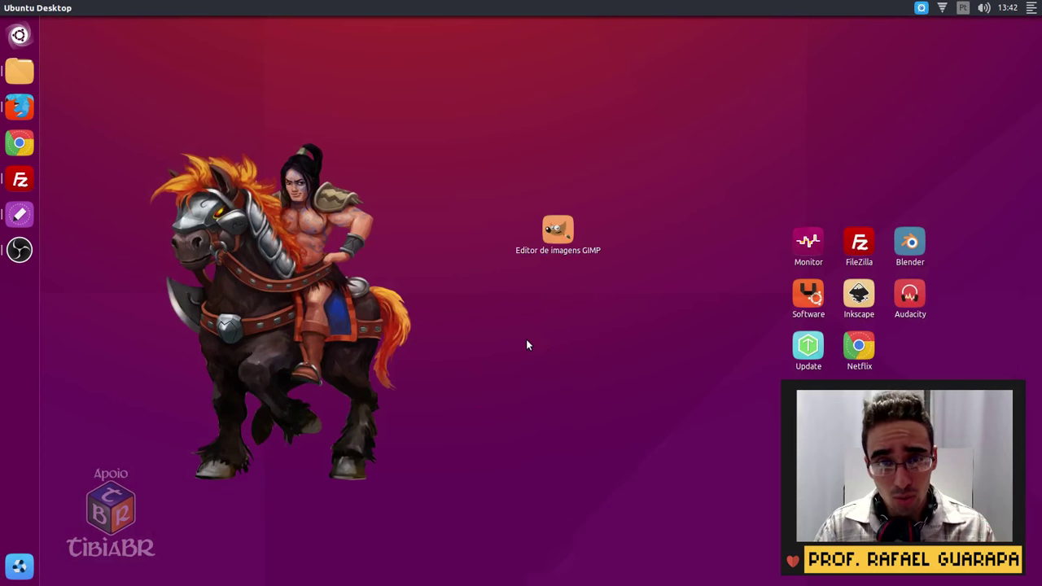
Search the installed applications for "legue" and place the League of Legends shortcut on the desktop
click(19, 35)
click(19, 36)
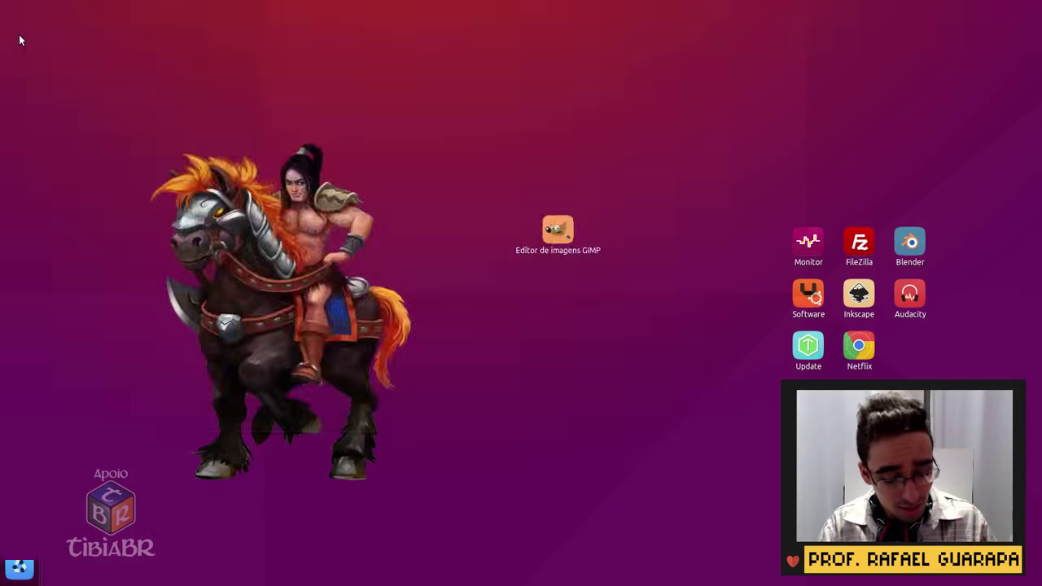
click(18, 36)
text(legue)
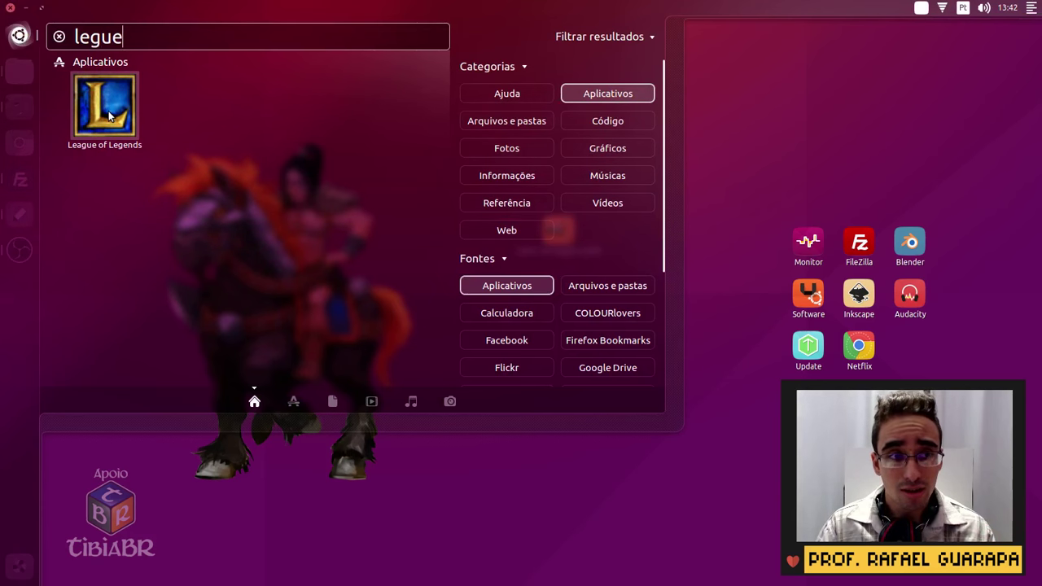
drag(108, 111, 662, 151)
Permanently delete the GIMP and League of Legends shortcuts from the desktop
click(661, 288)
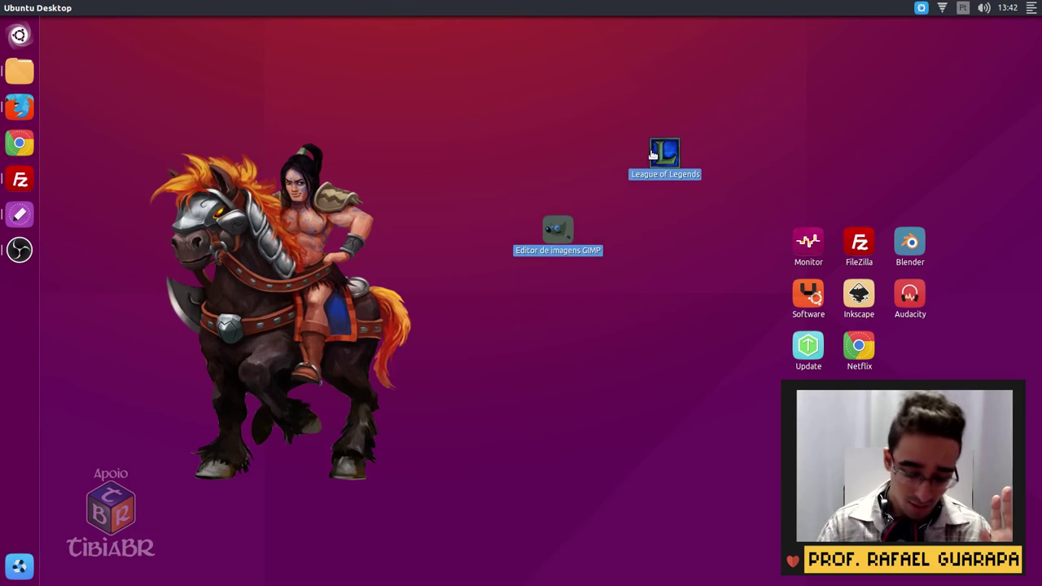
key(shift+Delete)
key(Return)
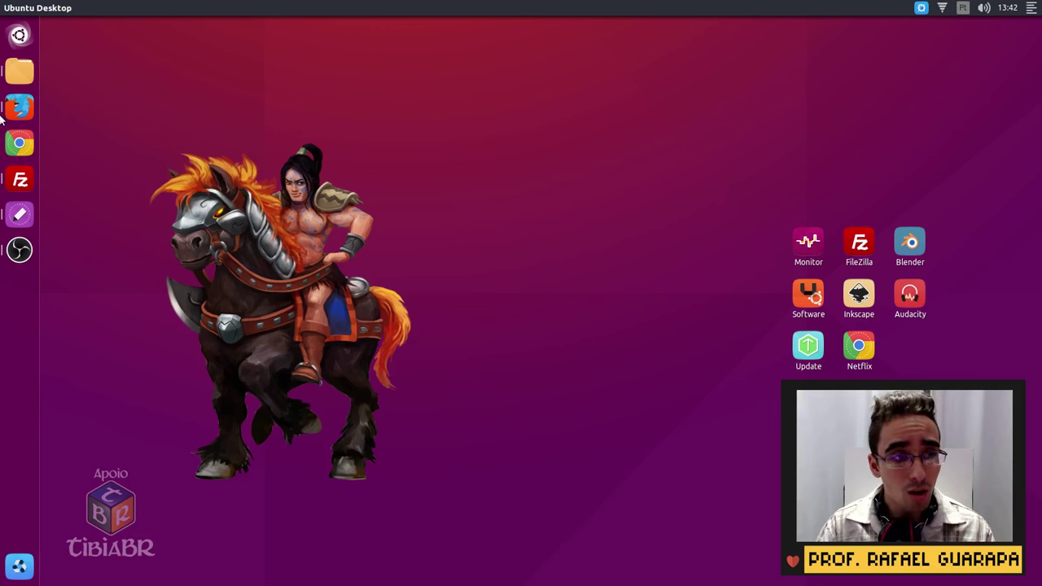
Return to the Tibia game folder in the file manager and create a link to the Tibia executable
click(18, 78)
click(523, 403)
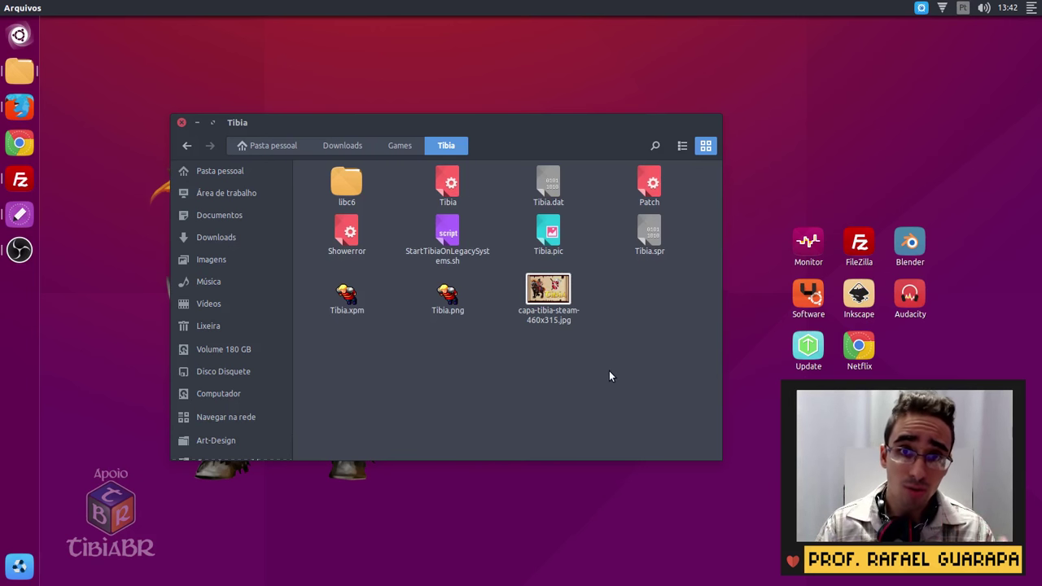
right_click(440, 189)
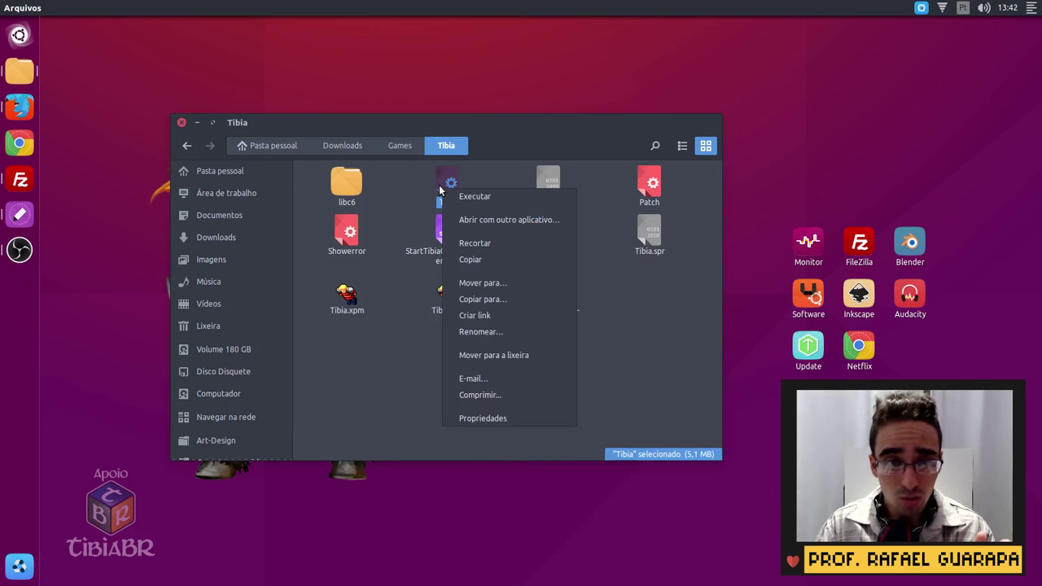
click(500, 319)
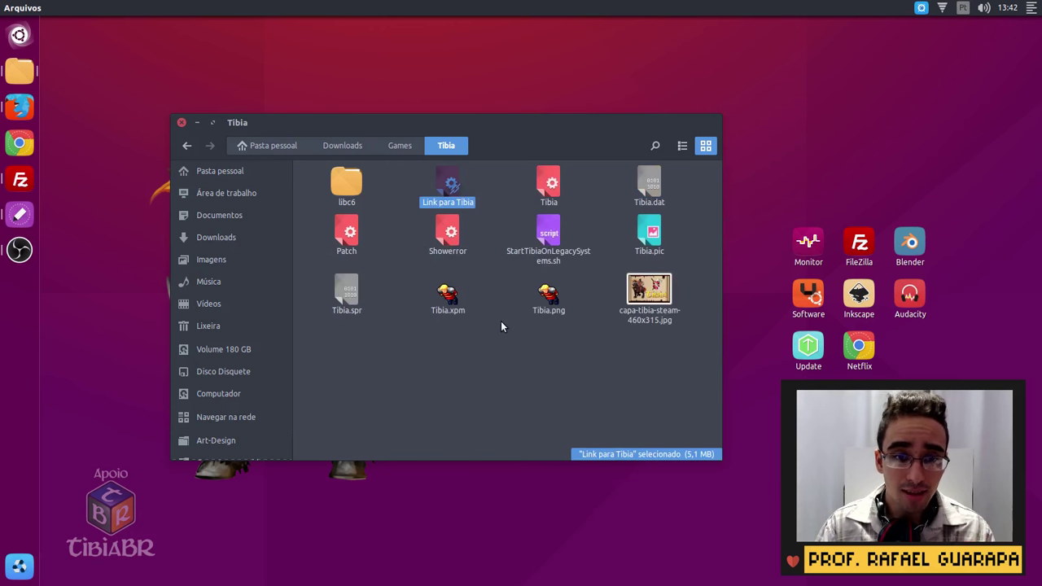
Test the executable's link by launching and closing Tibia, and move the link to the desktop
double_click(444, 194)
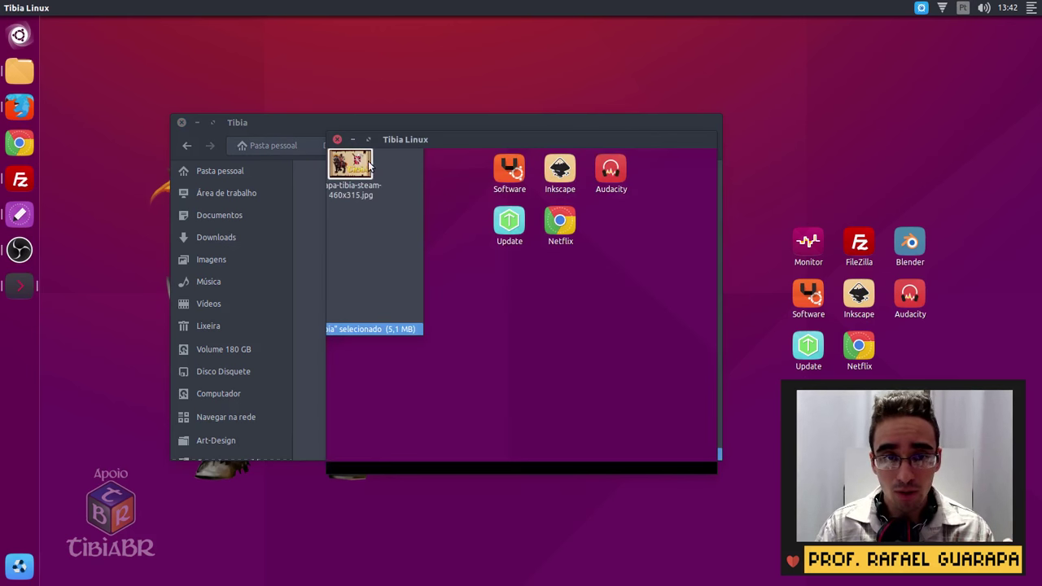
click(337, 140)
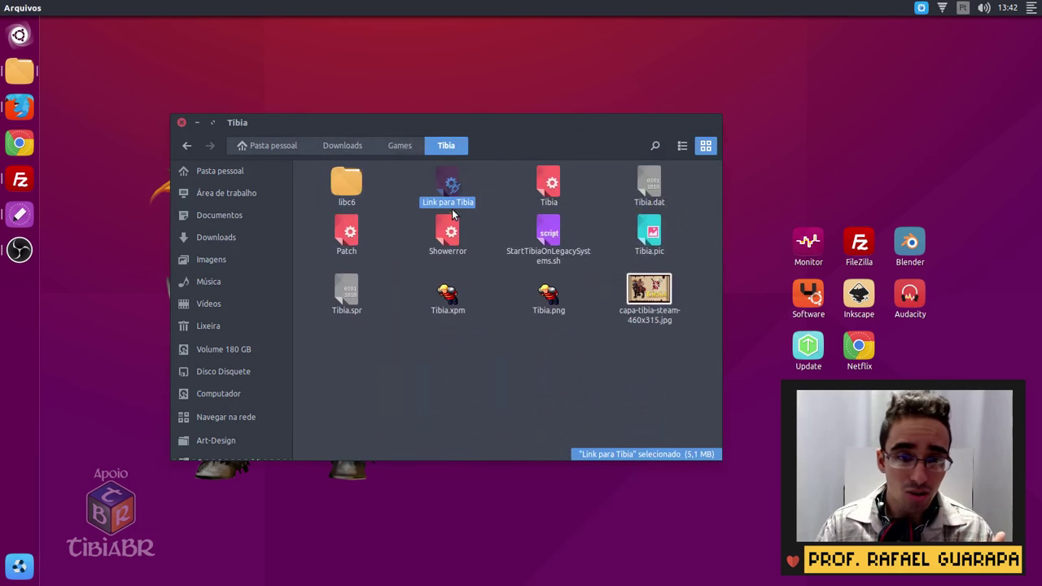
drag(447, 184, 541, 78)
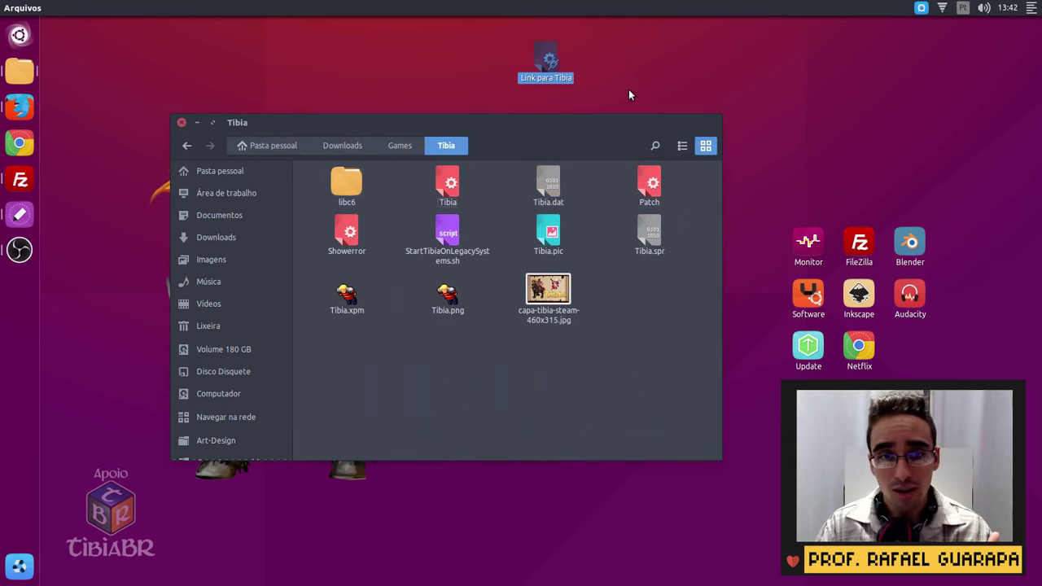
click(548, 77)
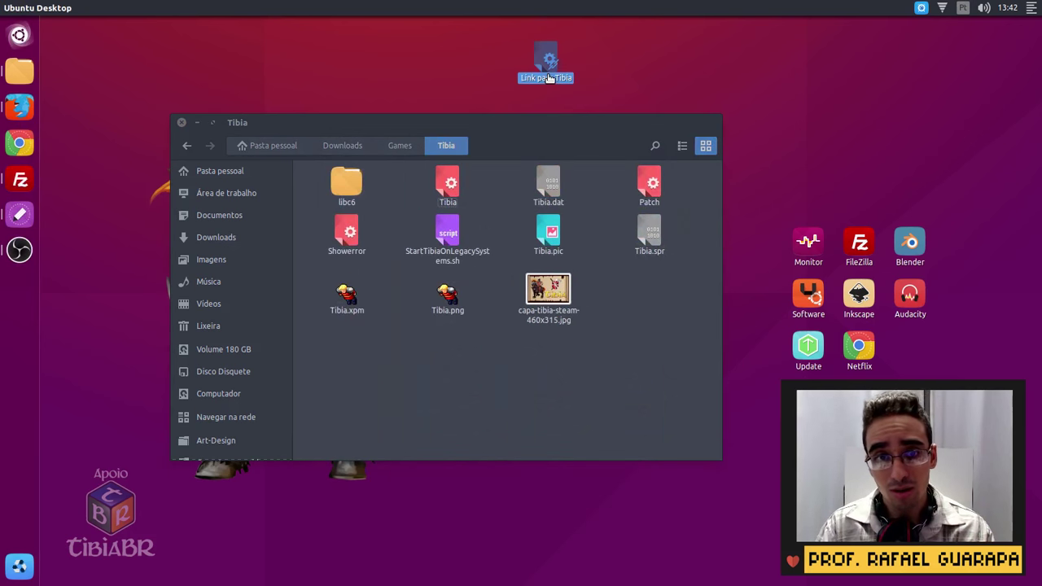
click(575, 133)
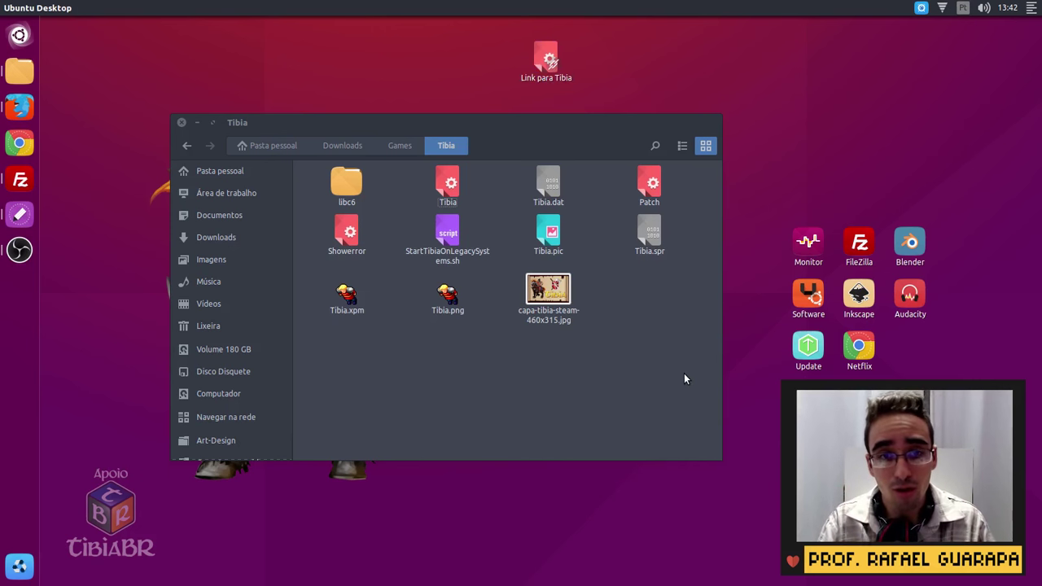
Permanently delete the link to the Tibia executable from the desktop
click(679, 236)
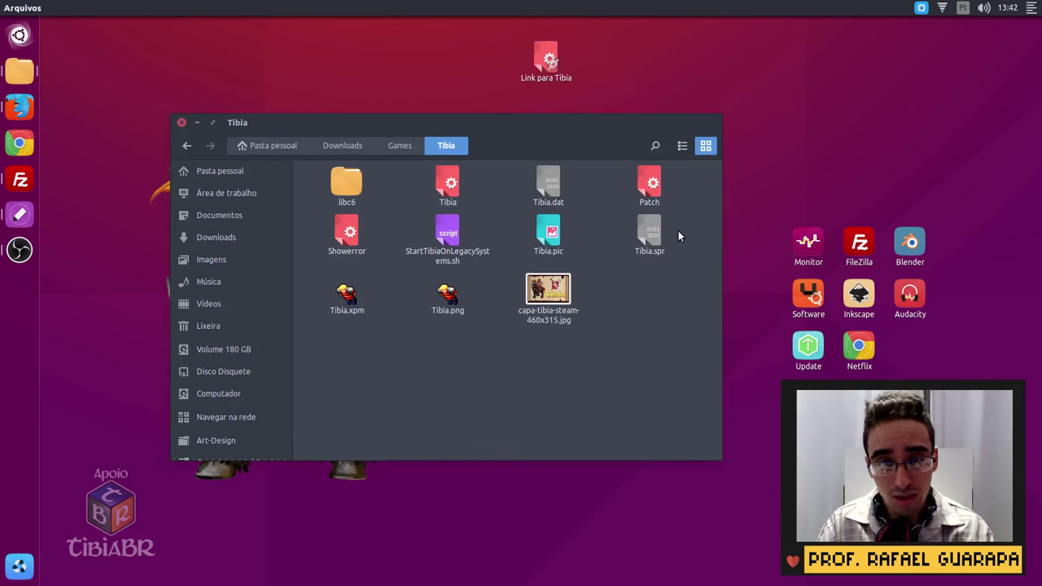
click(590, 93)
click(533, 76)
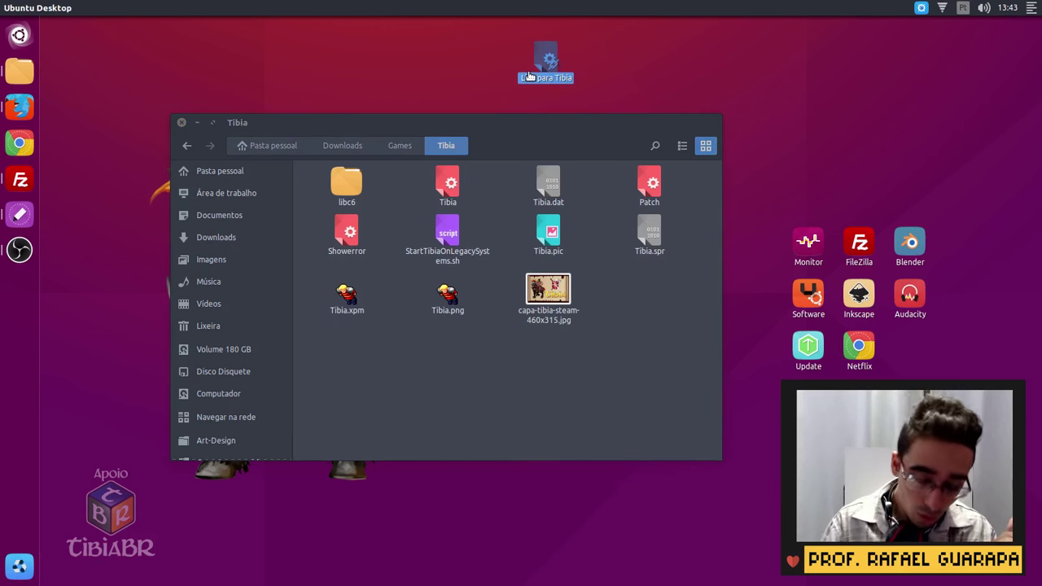
key(shift+Delete)
key(Return)
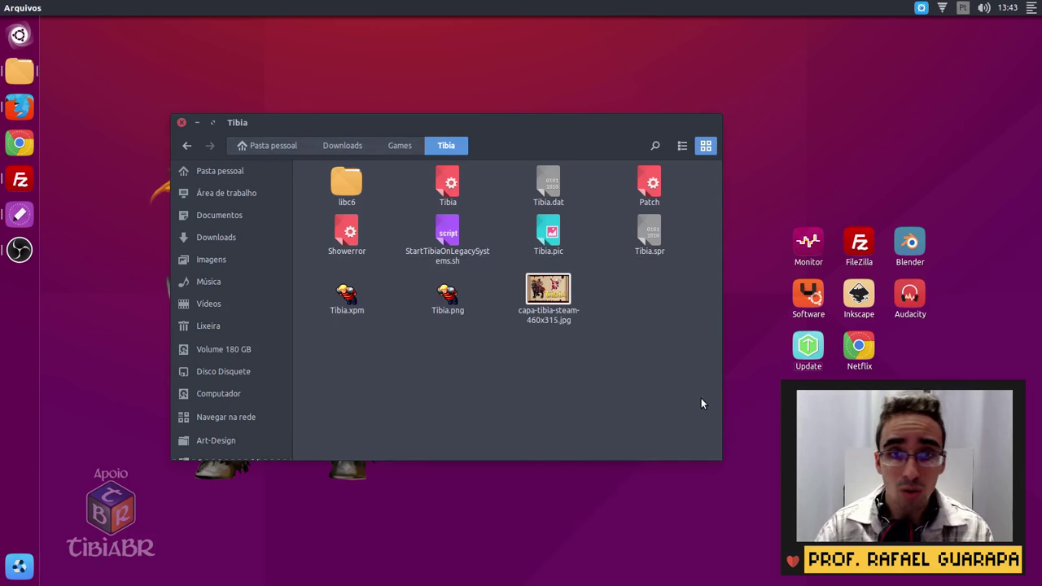
Examine the Tibia folder's files and the folder's place inside the Games folder
drag(700, 398, 220, 147)
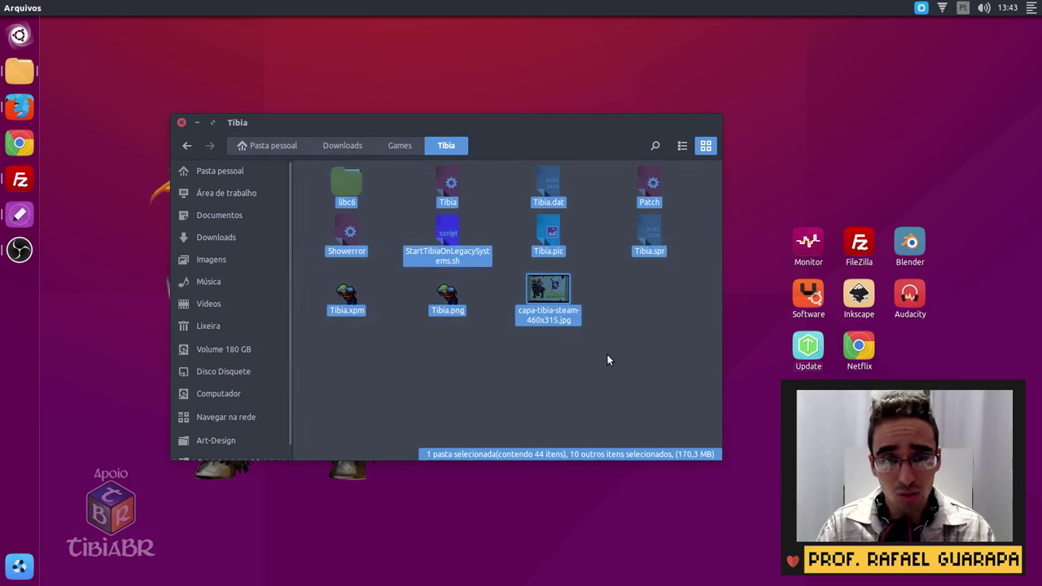
click(530, 334)
click(396, 146)
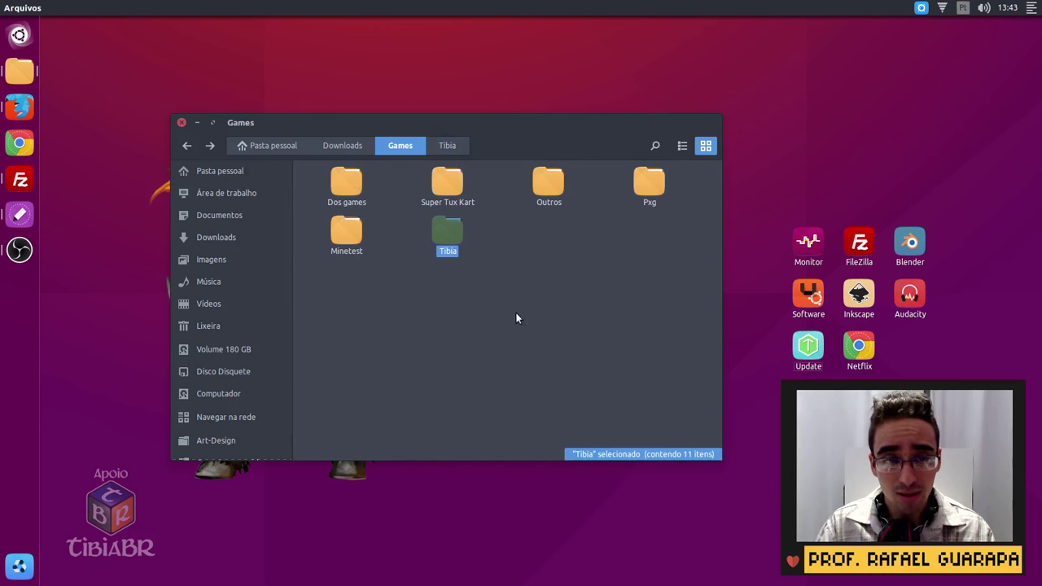
drag(516, 314, 456, 244)
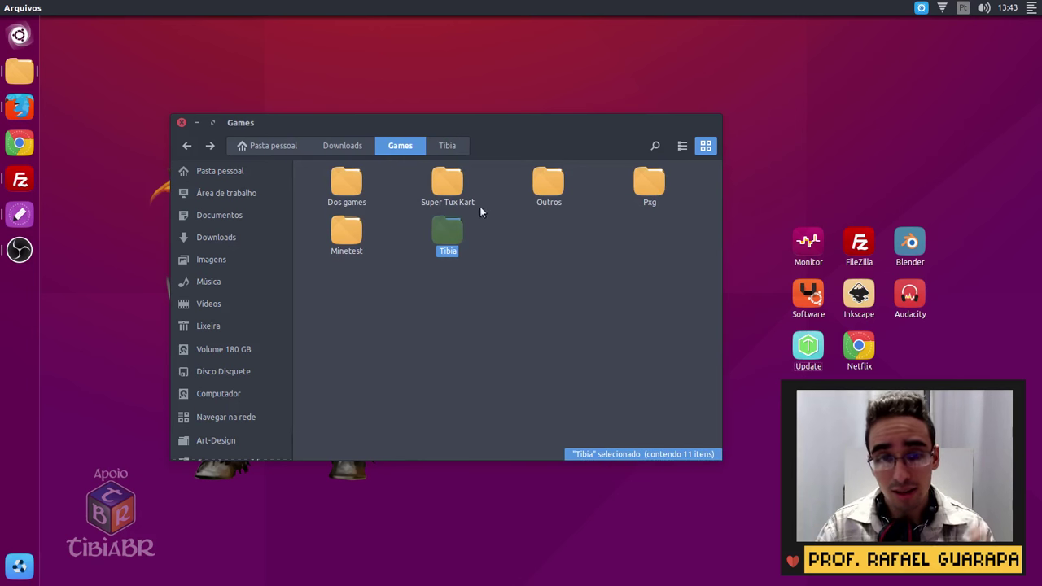
double_click(459, 242)
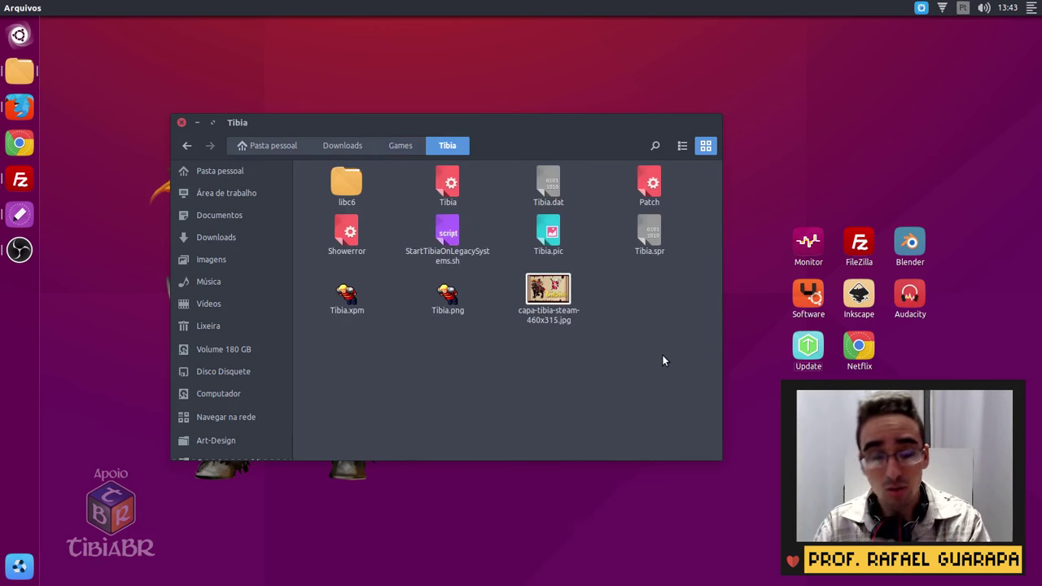
key(alt+Left)
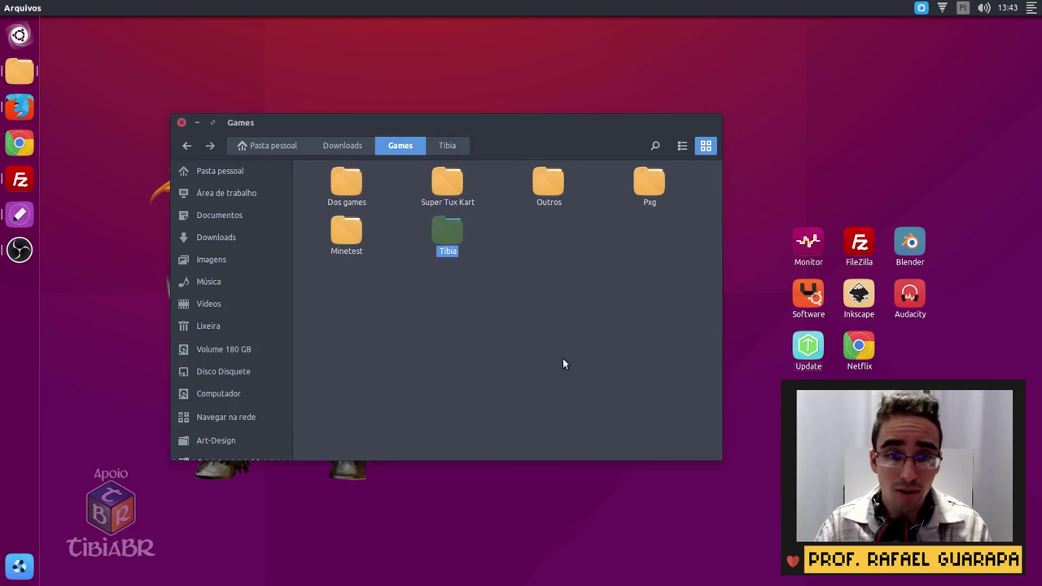
Create a link to the whole Tibia folder in Games and move it to the desktop
right_click(449, 250)
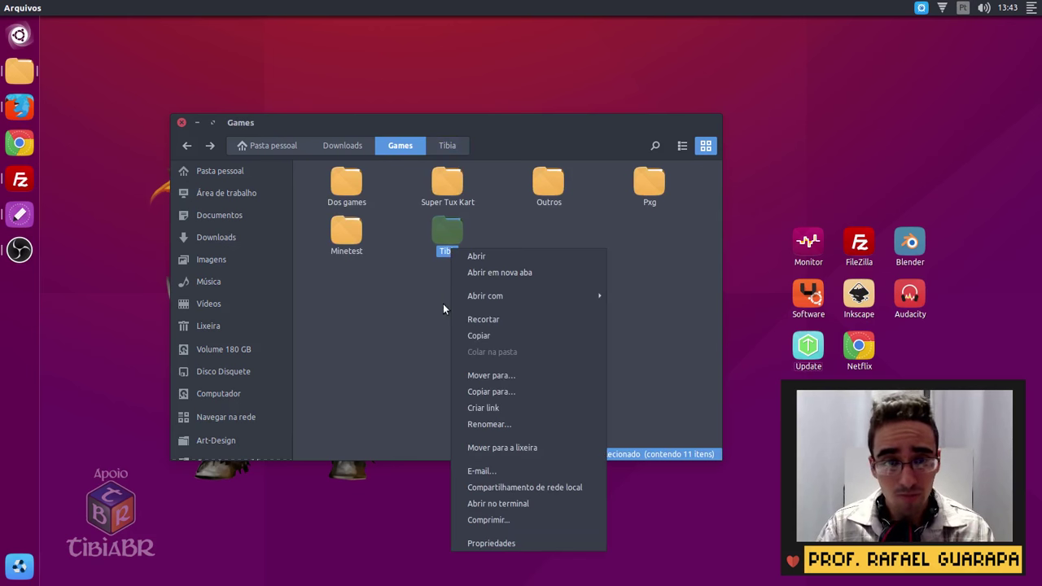
click(523, 410)
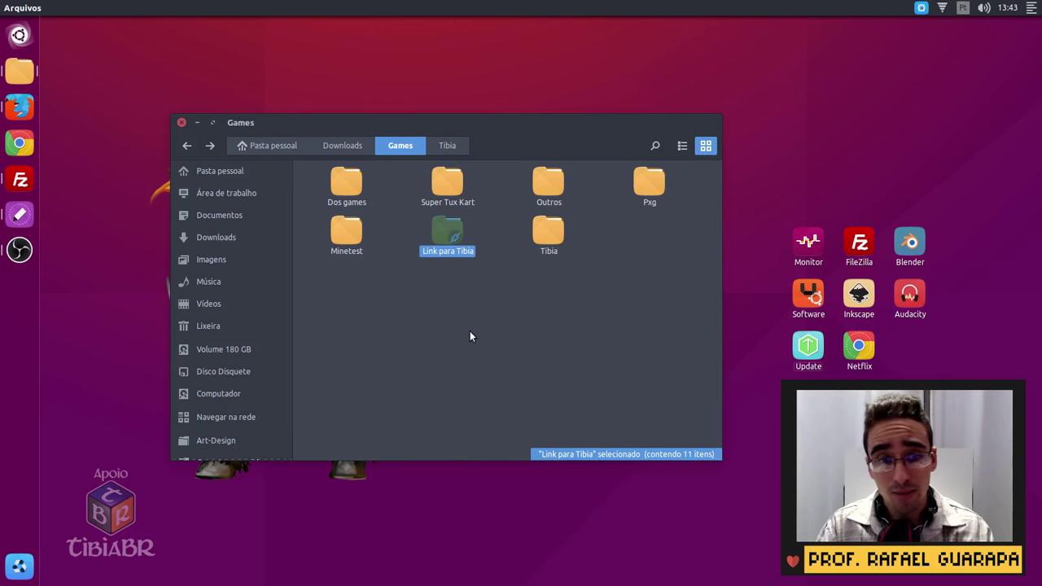
drag(450, 241, 777, 465)
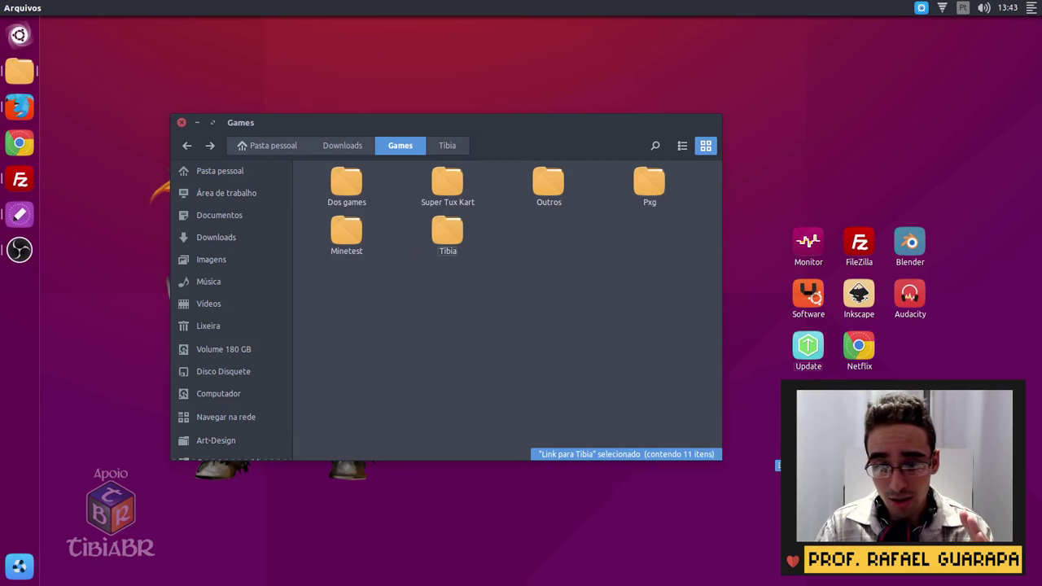
Minimize the file manager and remove the Tibia folder link from the desktop
click(196, 122)
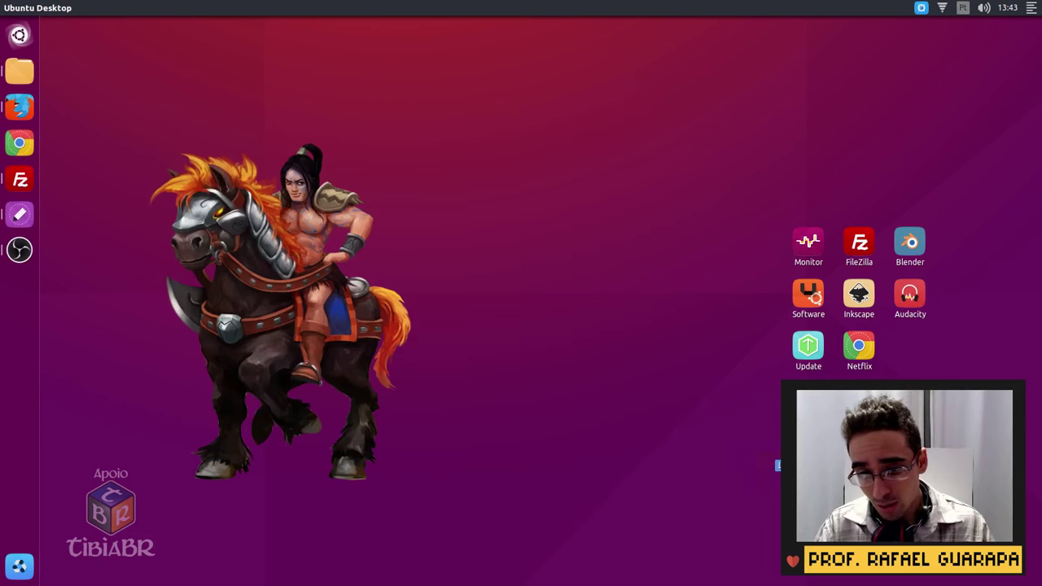
key(F2)
key(Escape)
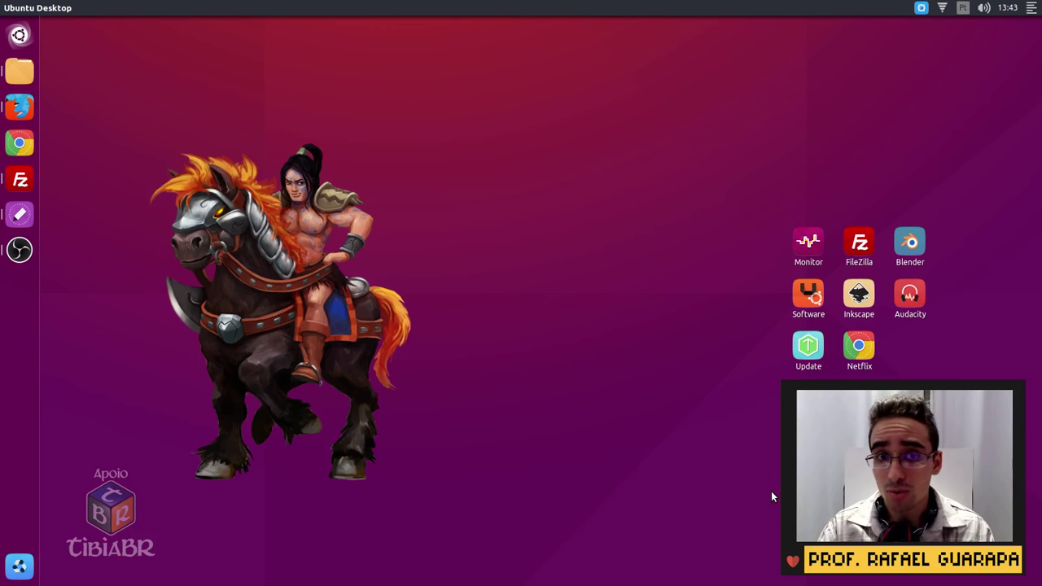
Restore the file manager and open the Tibia folder inside Games
click(20, 72)
double_click(448, 234)
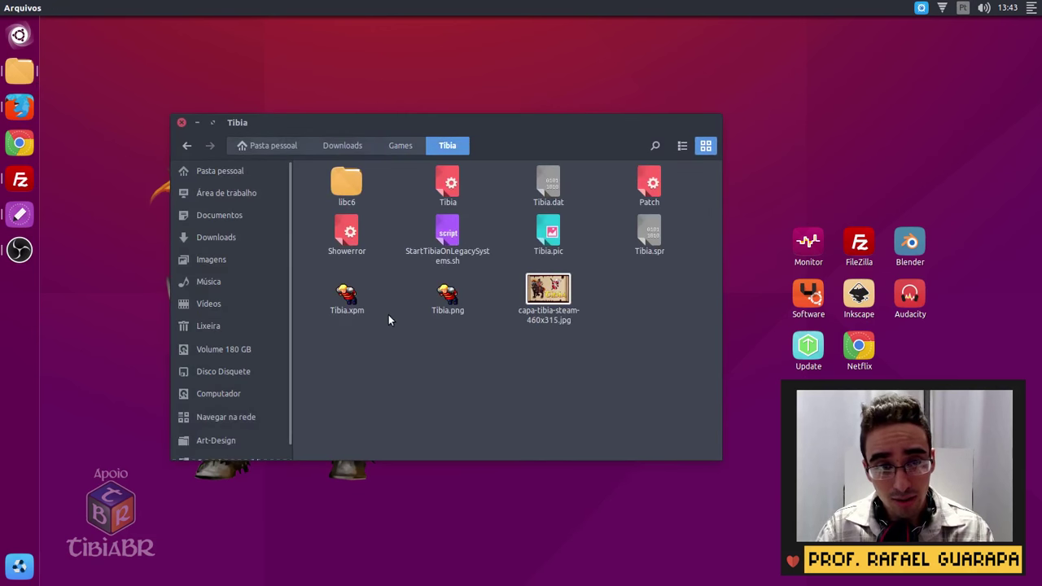
View the Tibia.xpm image from the Tibia folder, close the viewer and minimize the file manager
drag(363, 329, 331, 311)
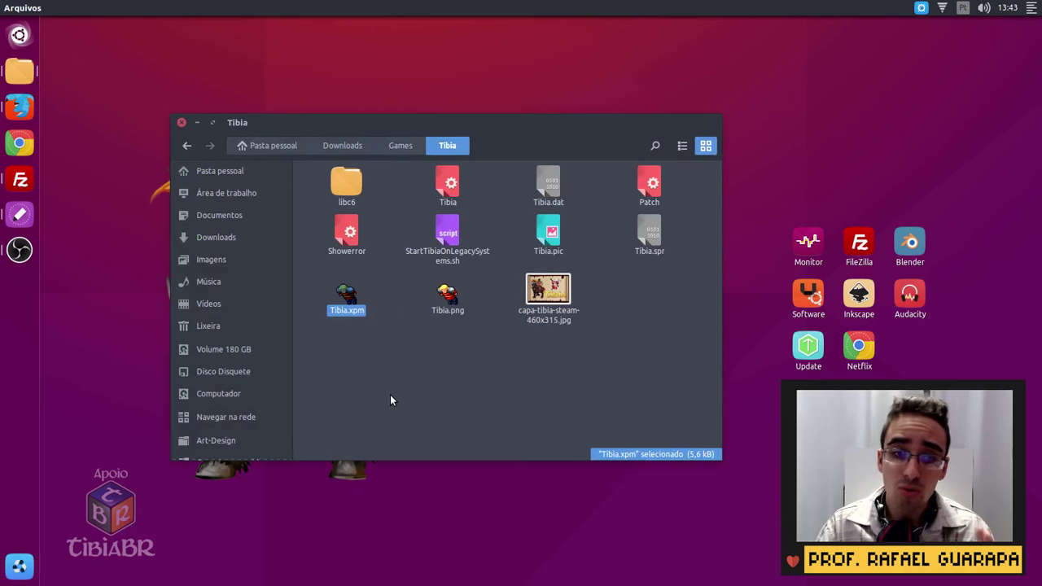
key(Return)
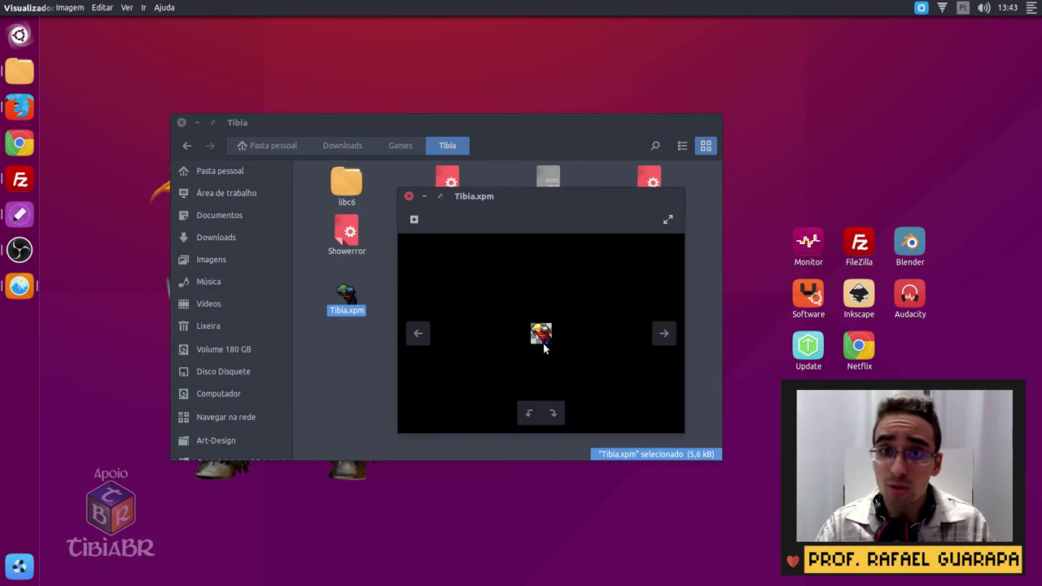
click(409, 196)
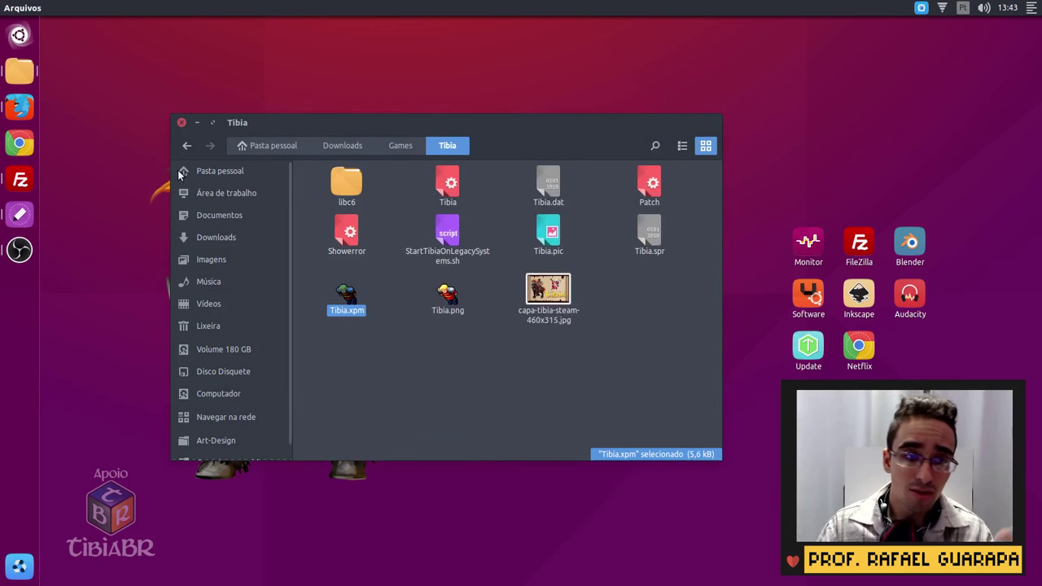
click(198, 123)
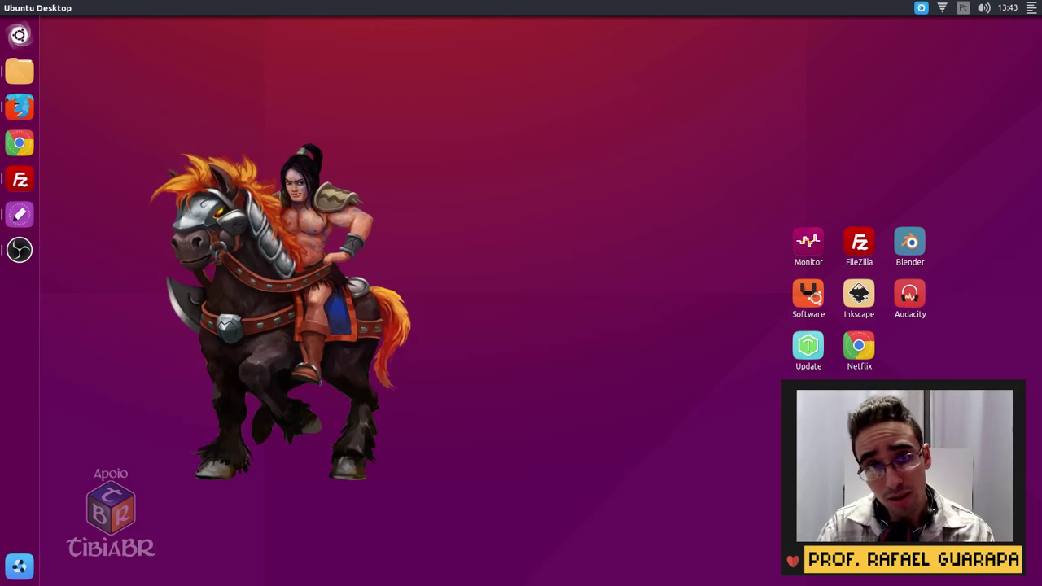
Set Tibia.xpm as the custom icon of the Tibia folder link and move the link to an open area of the desktop
key(shift+F10)
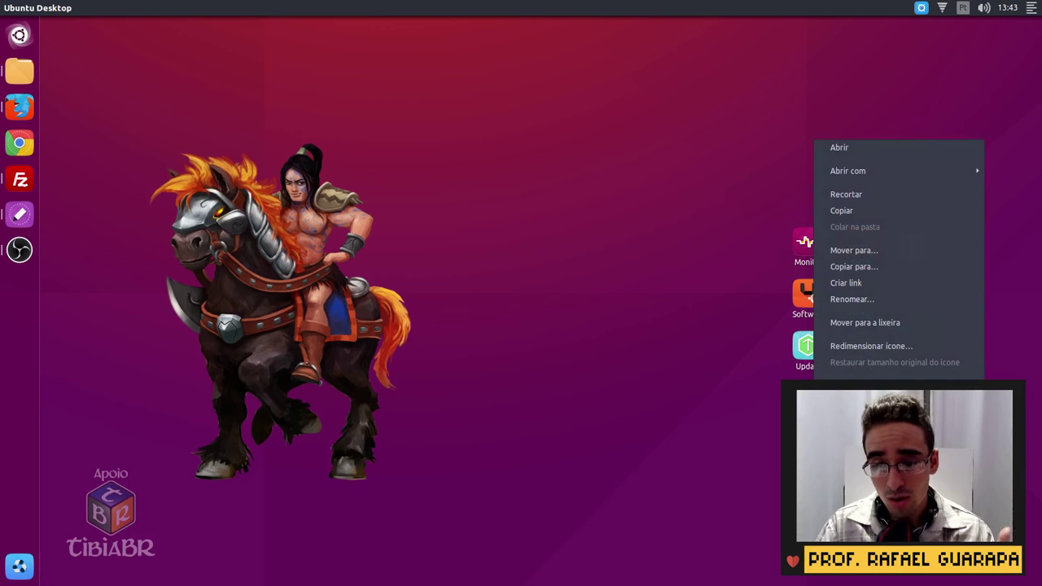
key(Up)
key(Return)
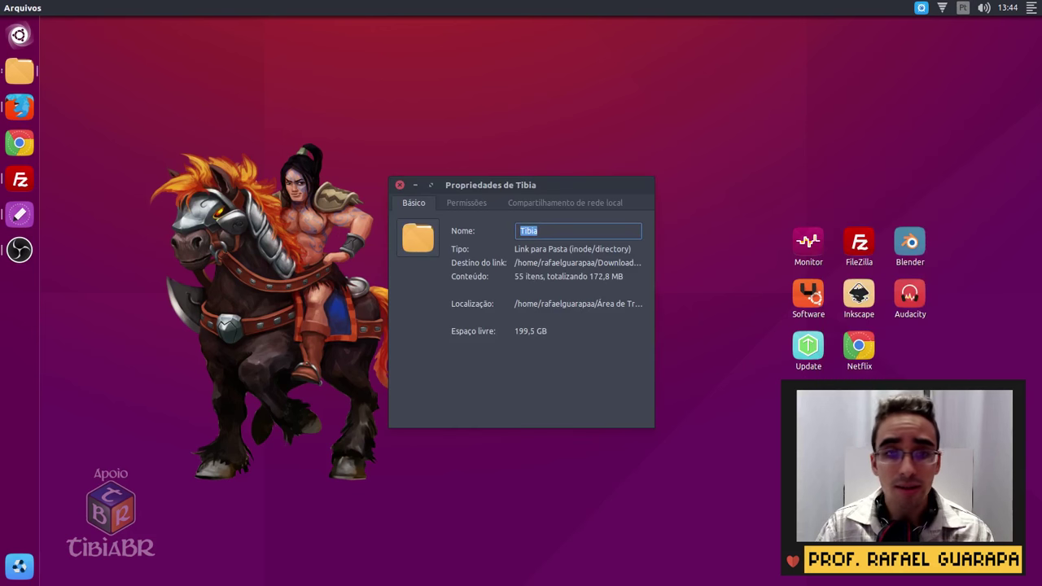
click(420, 240)
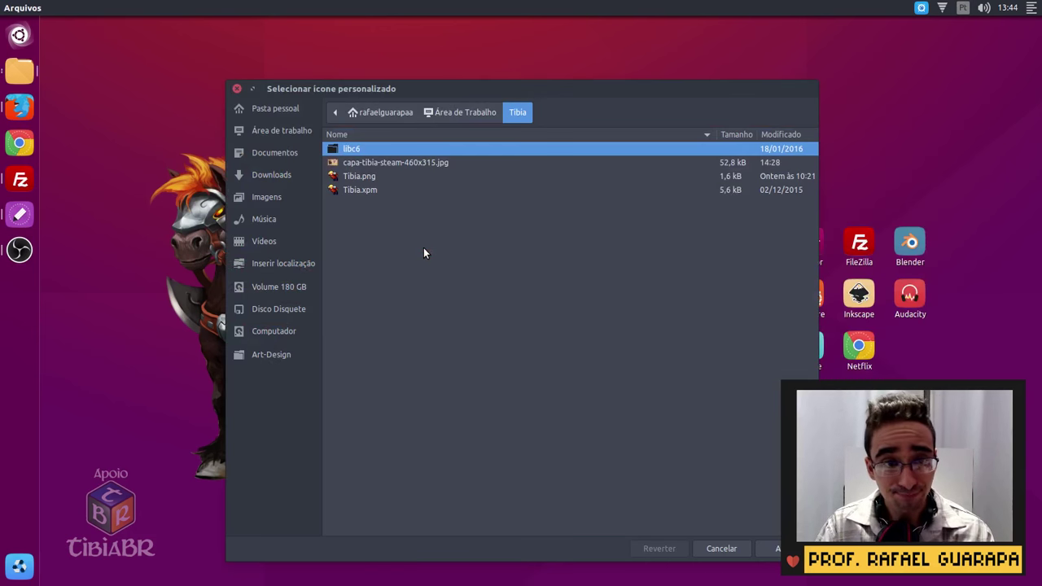
click(356, 190)
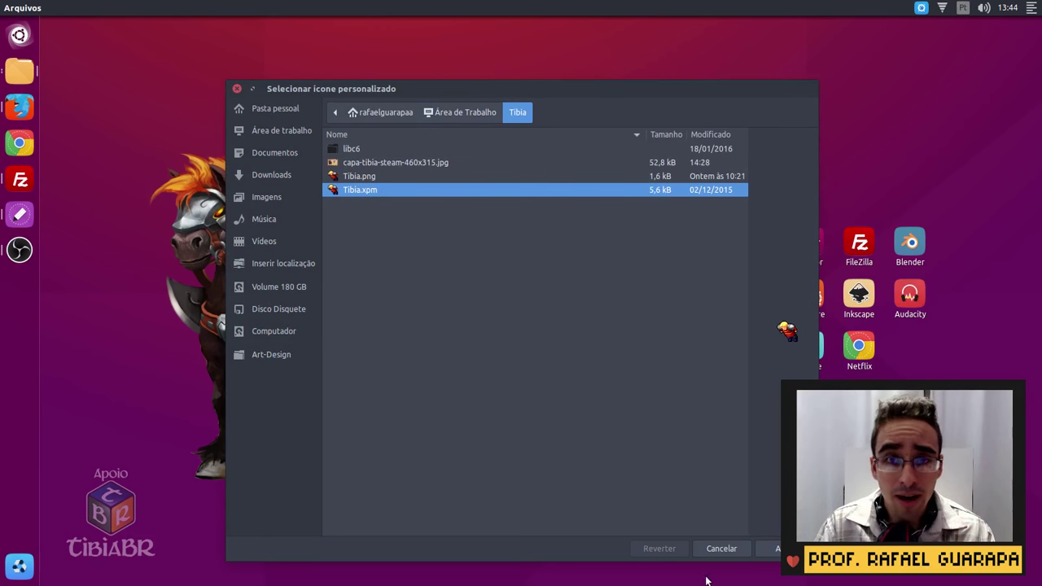
click(773, 549)
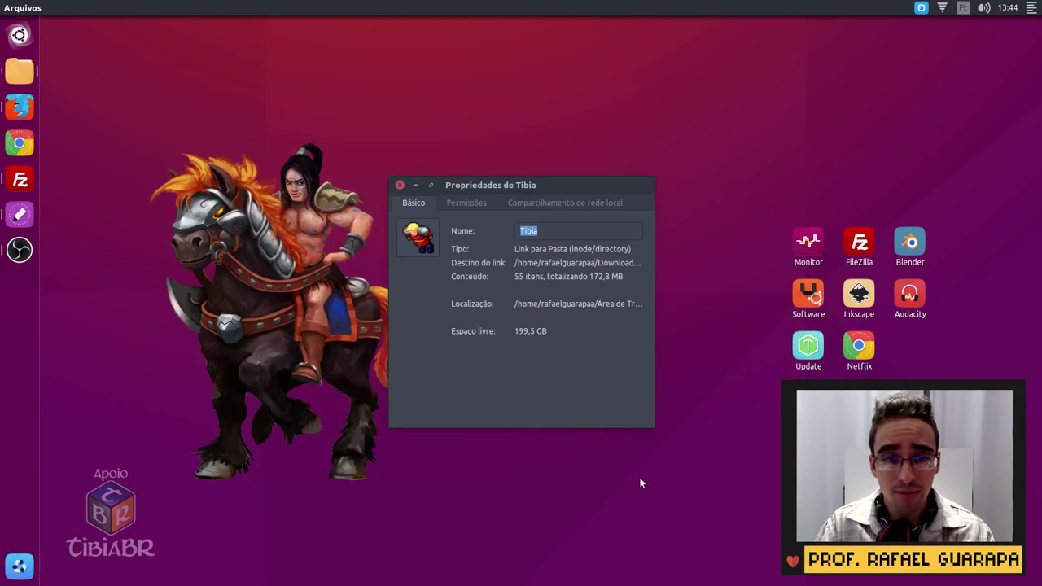
click(399, 186)
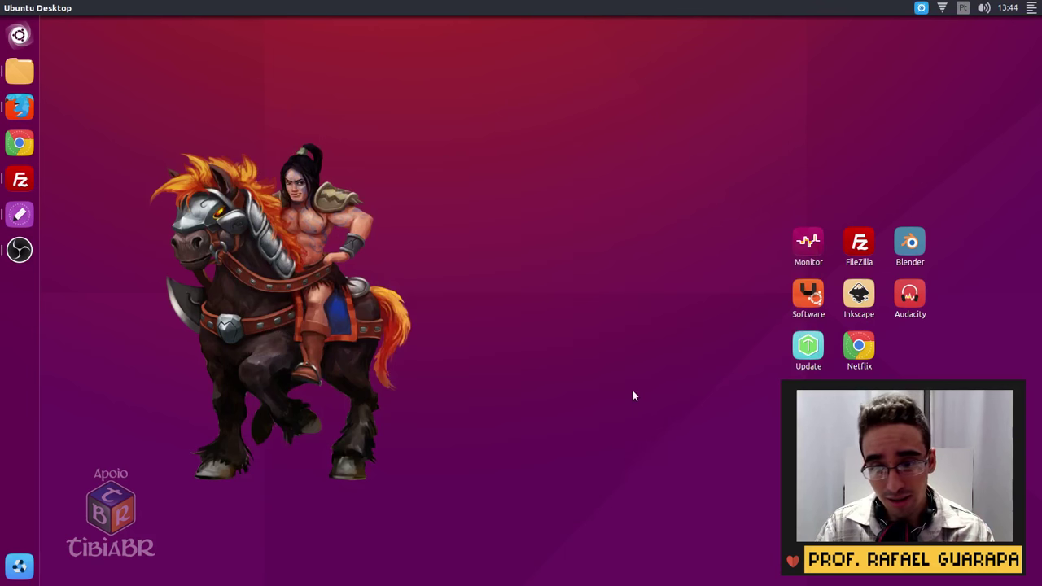
drag(741, 340, 657, 337)
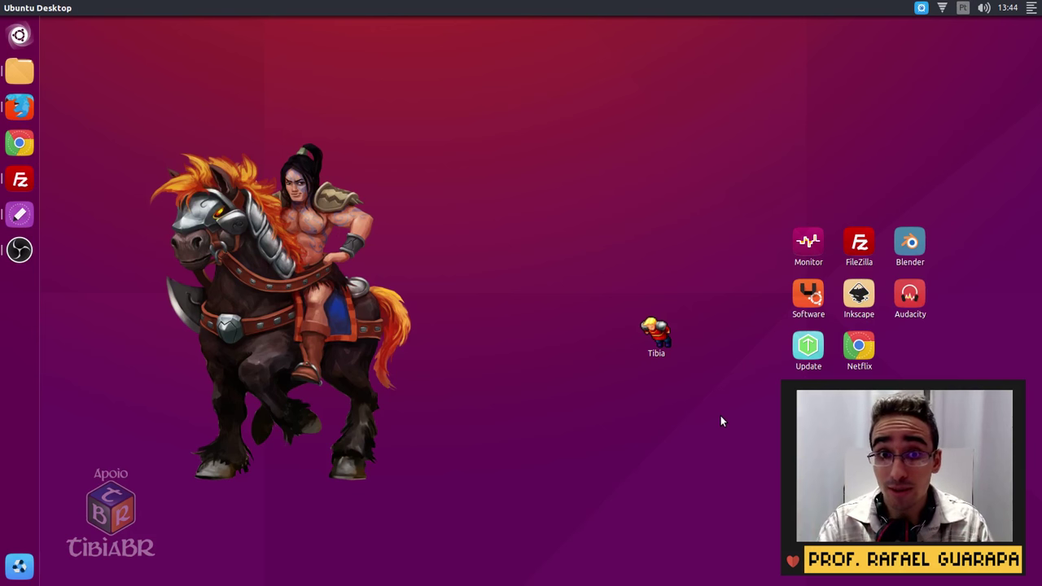
Check the properties of the desktop's Tibia folder link and quit the file manager
right_click(675, 343)
click(675, 345)
right_click(674, 344)
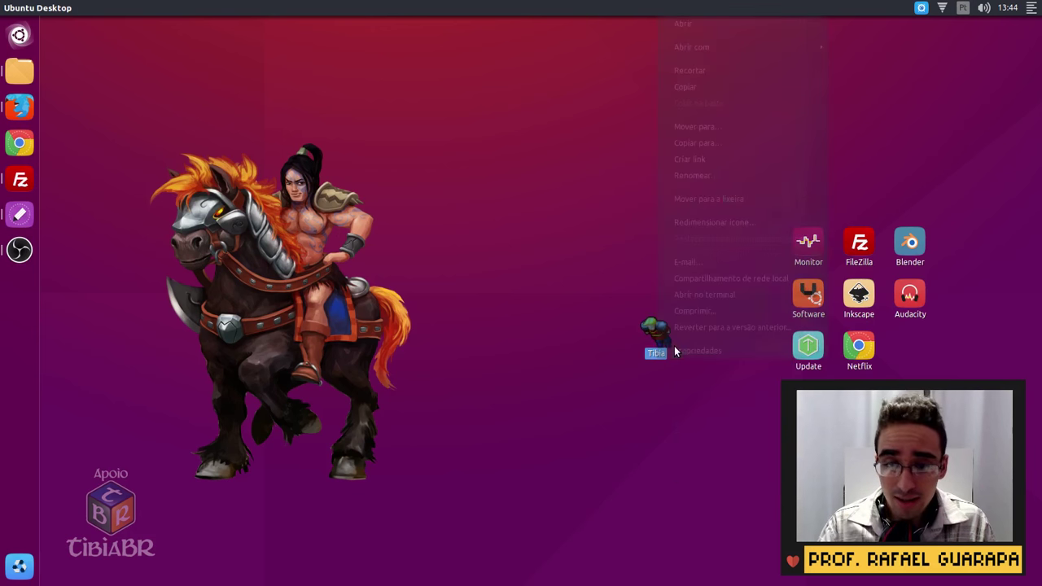
click(674, 351)
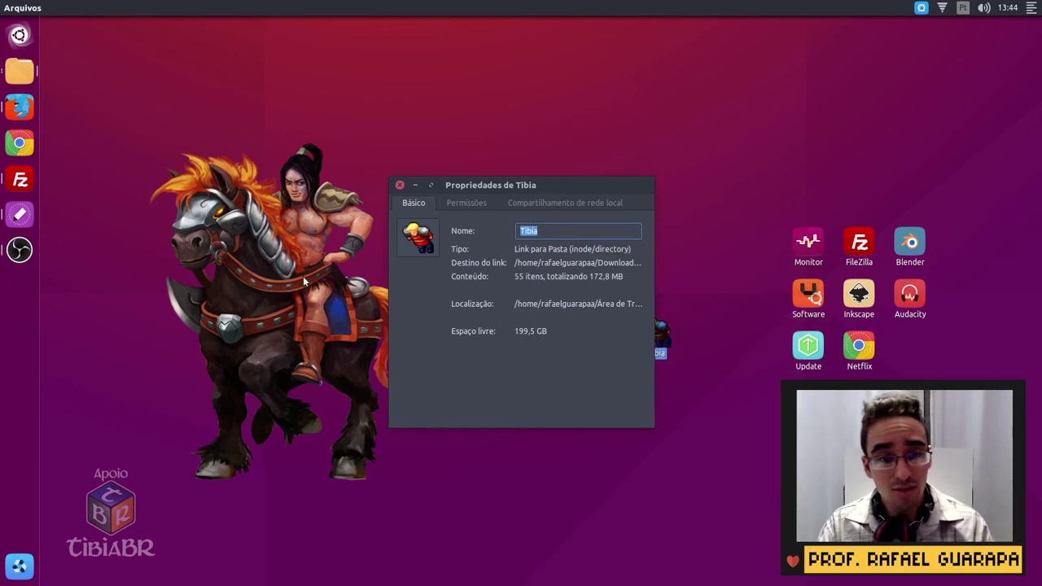
click(399, 187)
right_click(19, 71)
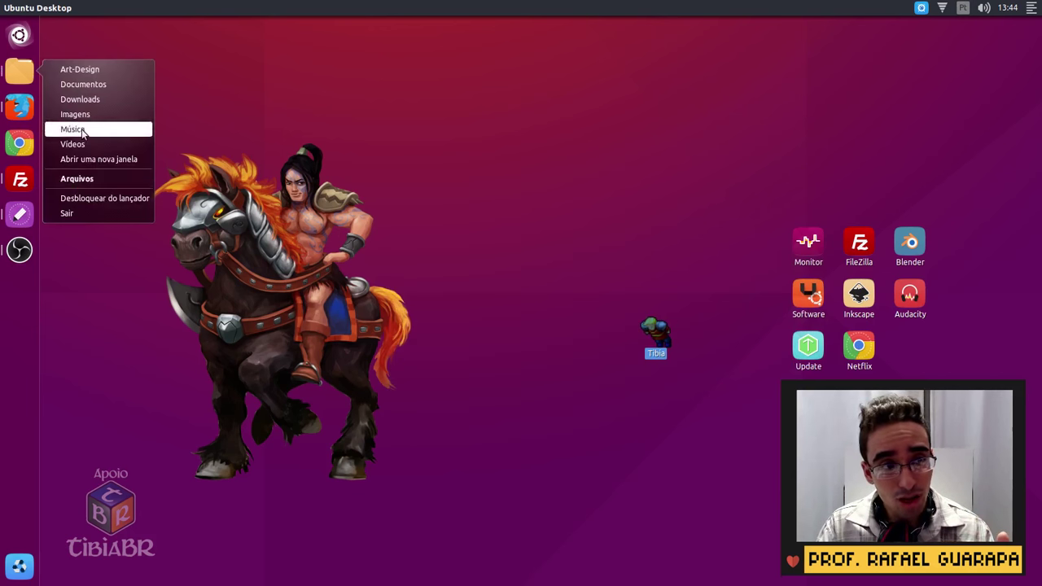
click(69, 213)
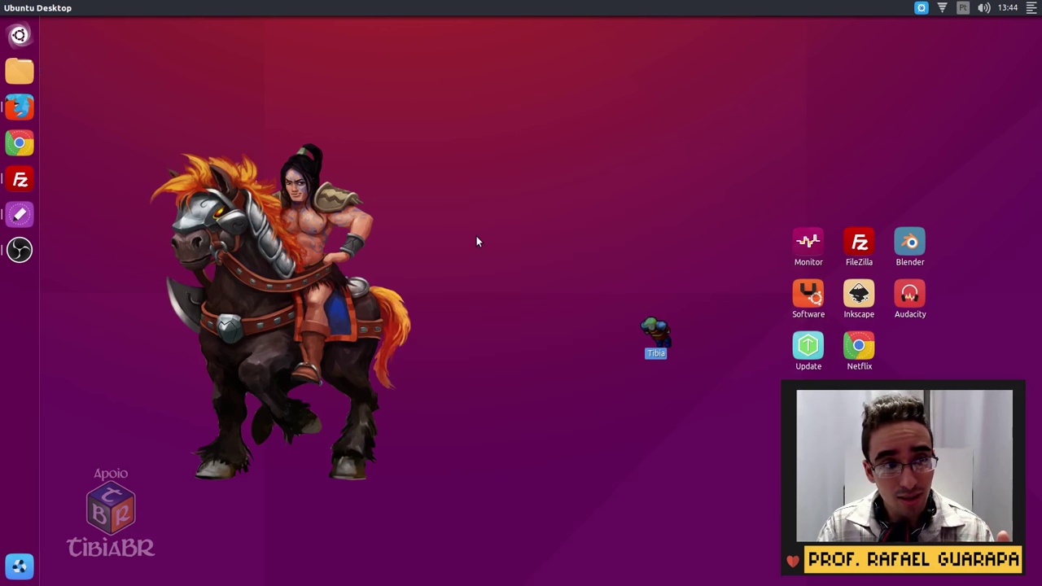
Test launching the Tibia game through the desktop folder link, close it, and move the link below the other desktop icons
double_click(658, 330)
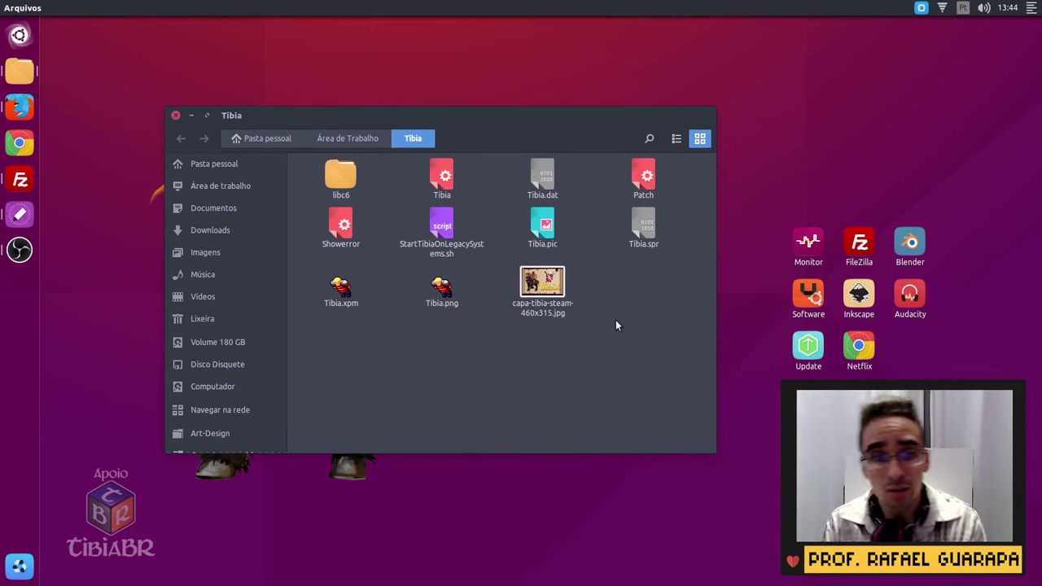
double_click(434, 190)
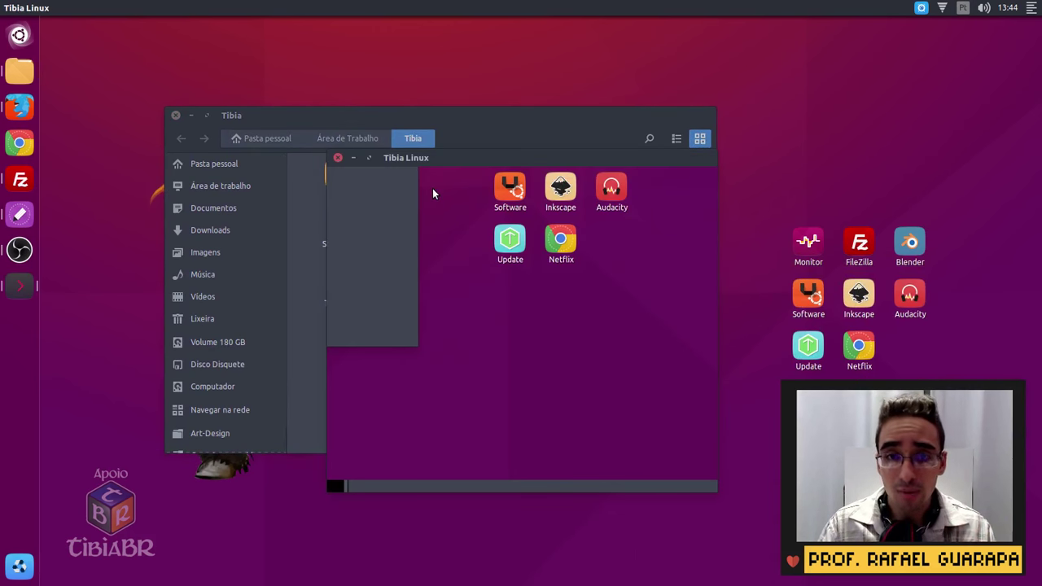
click(338, 157)
click(175, 115)
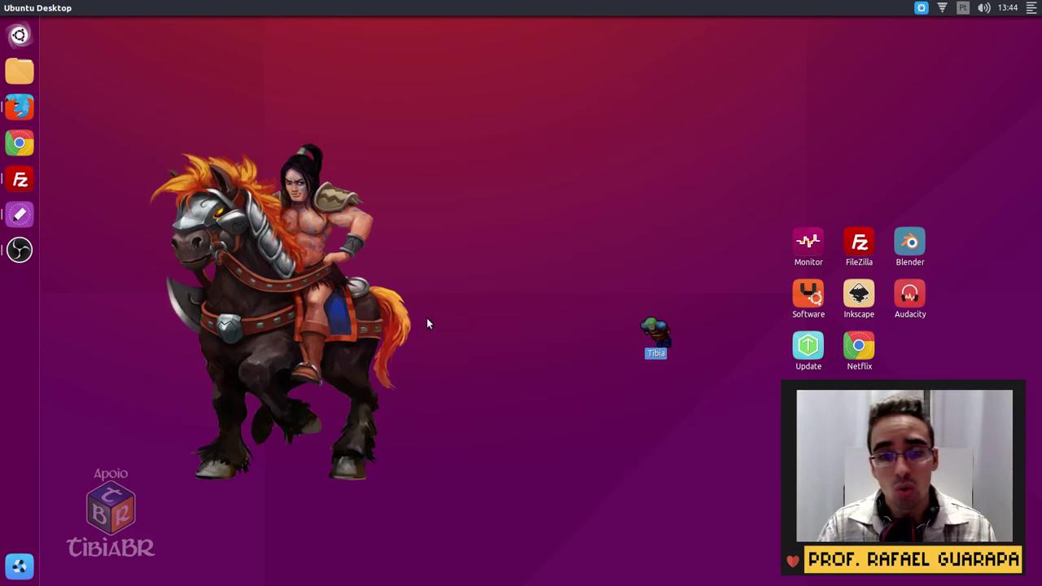
drag(680, 350, 741, 376)
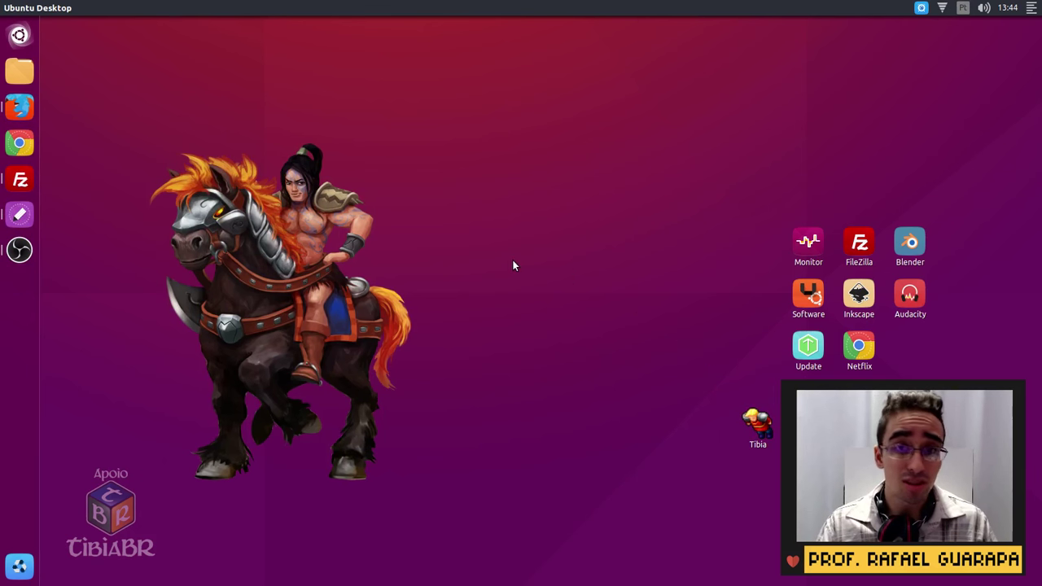
Search the applications for "steam", launch Steam, dismiss its news window and maximize the game library
click(3, 36)
text(steam)
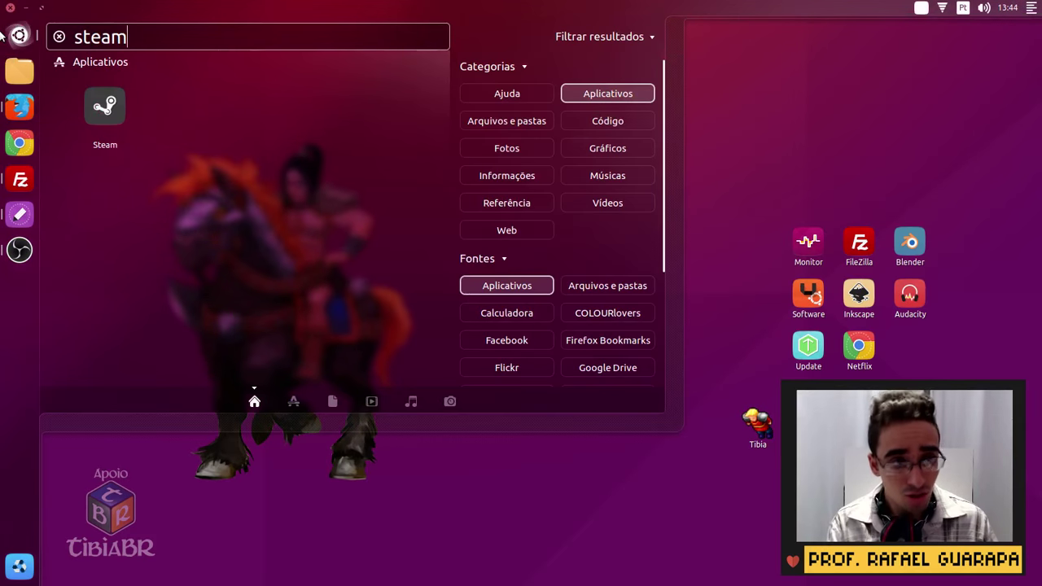
click(122, 120)
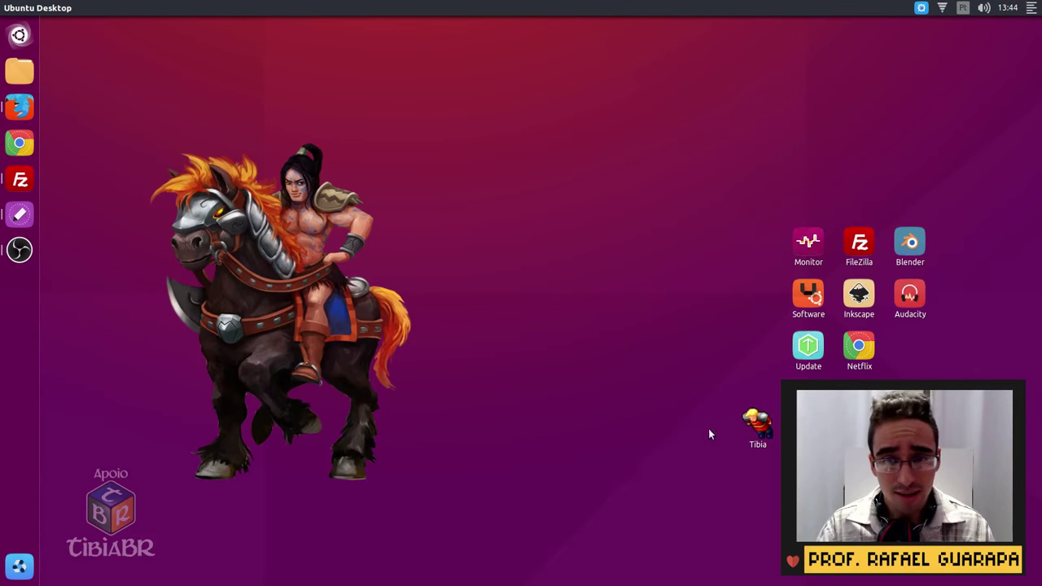
double_click(755, 427)
drag(678, 245, 415, 135)
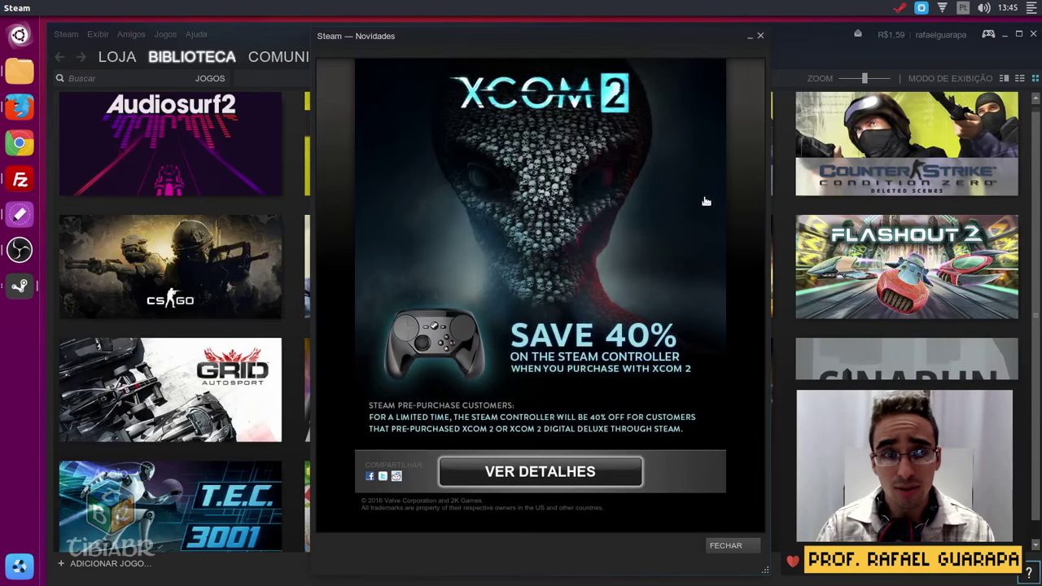
click(759, 36)
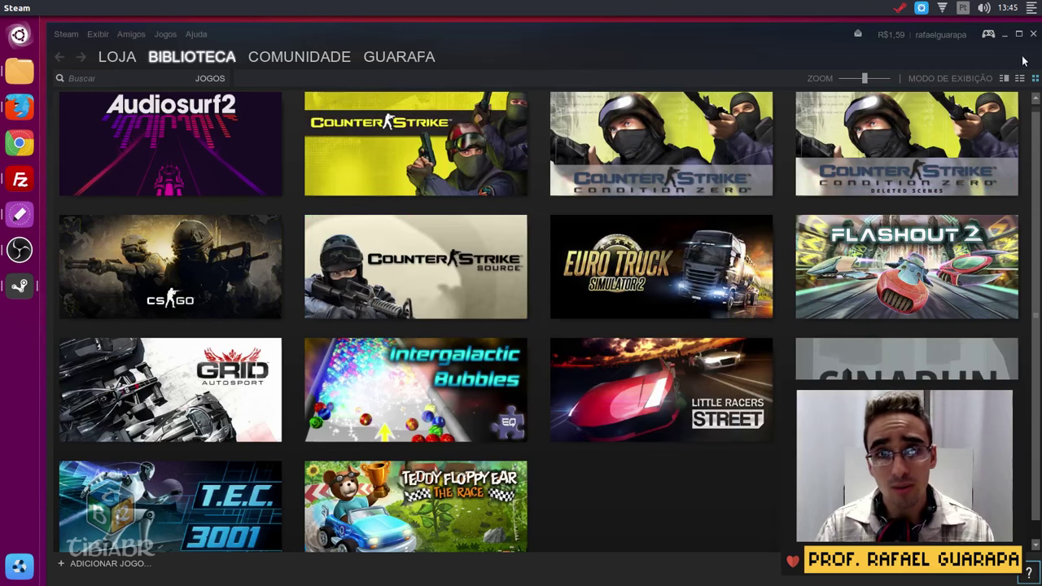
click(1018, 35)
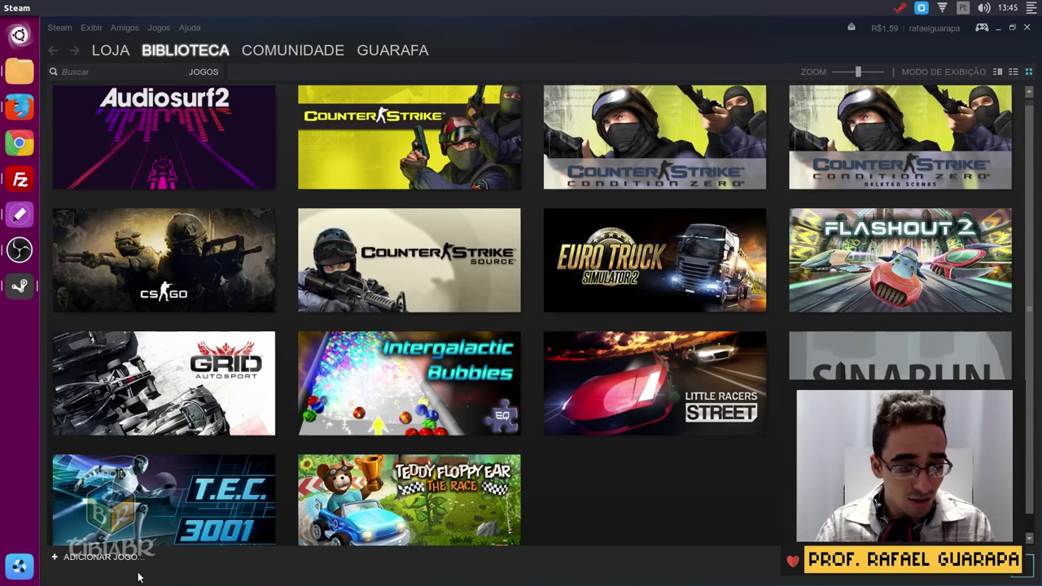
Start adding a non-Steam game to the library and browse for its file from the file system root (/)
click(103, 558)
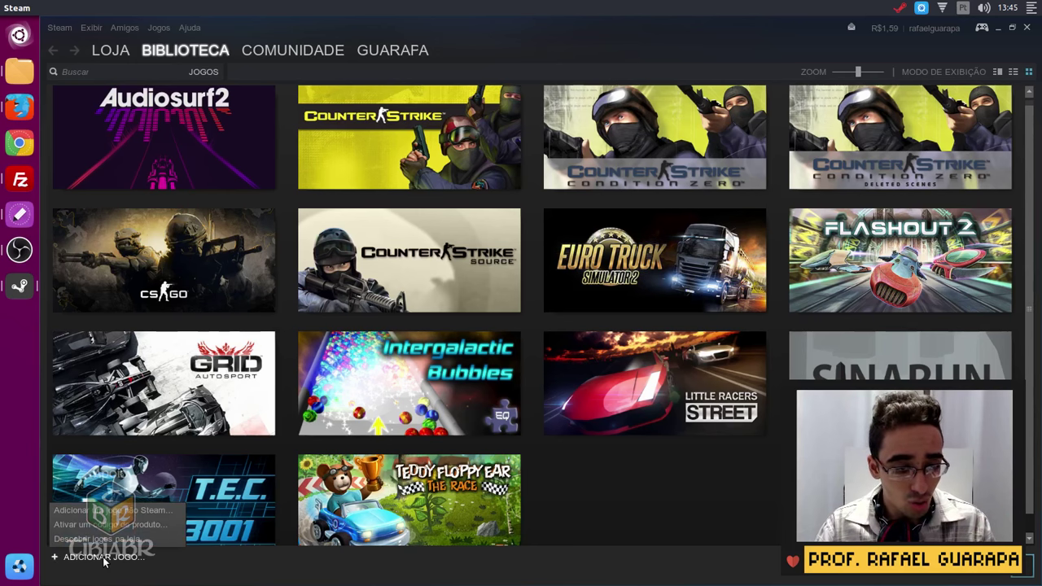
click(143, 513)
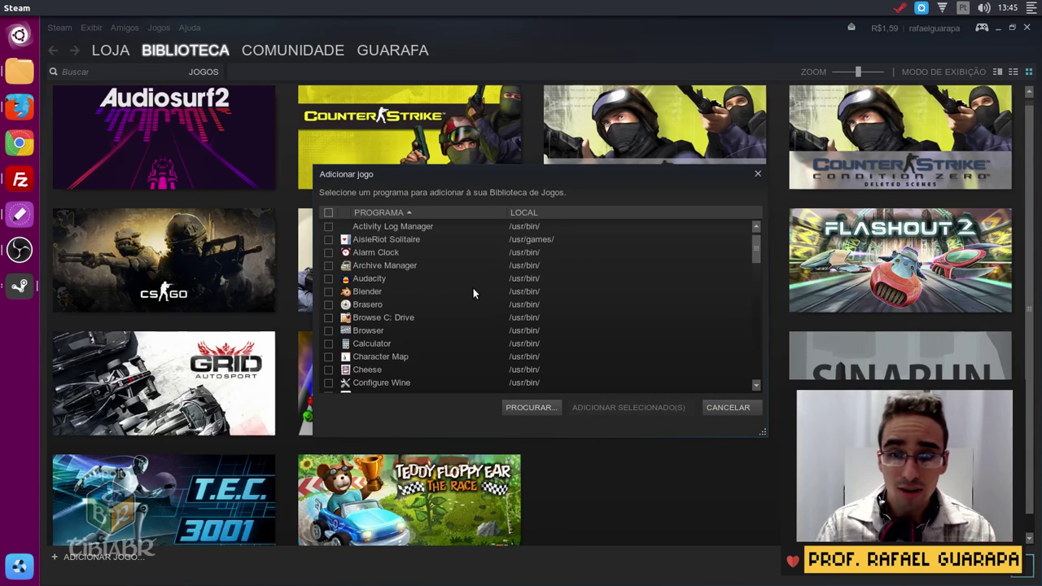
click(537, 407)
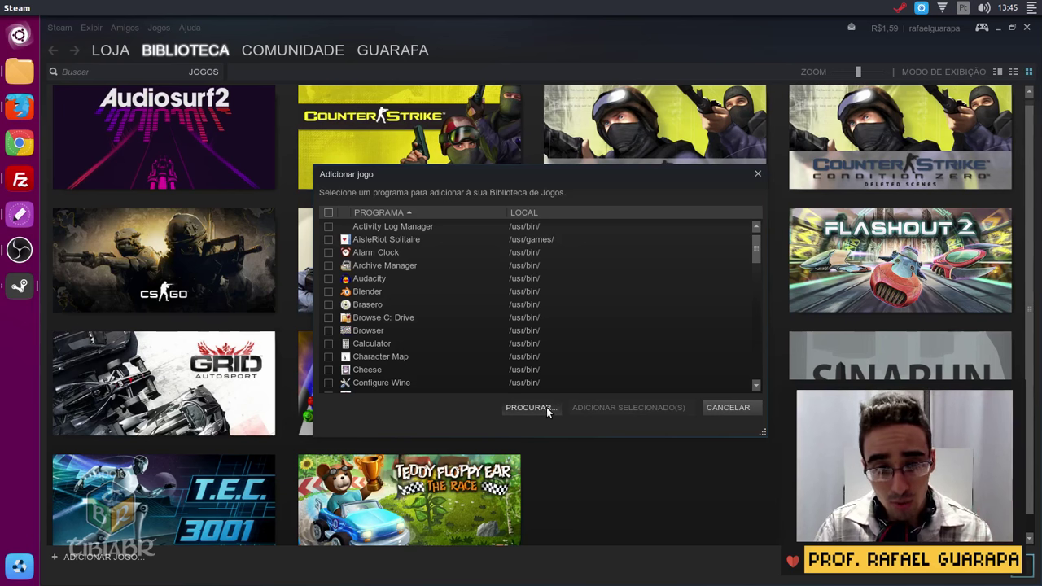
click(529, 215)
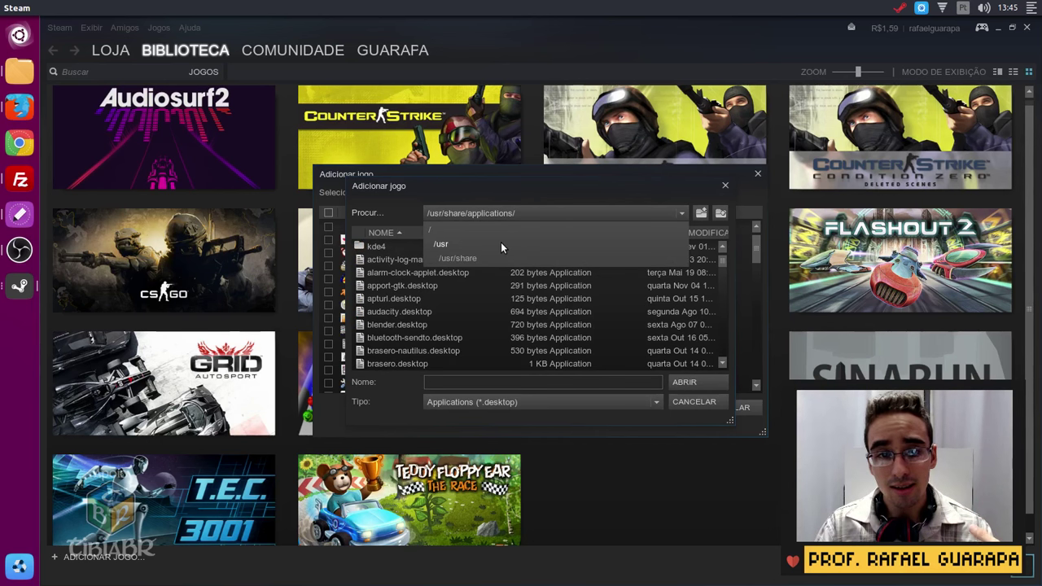
click(501, 243)
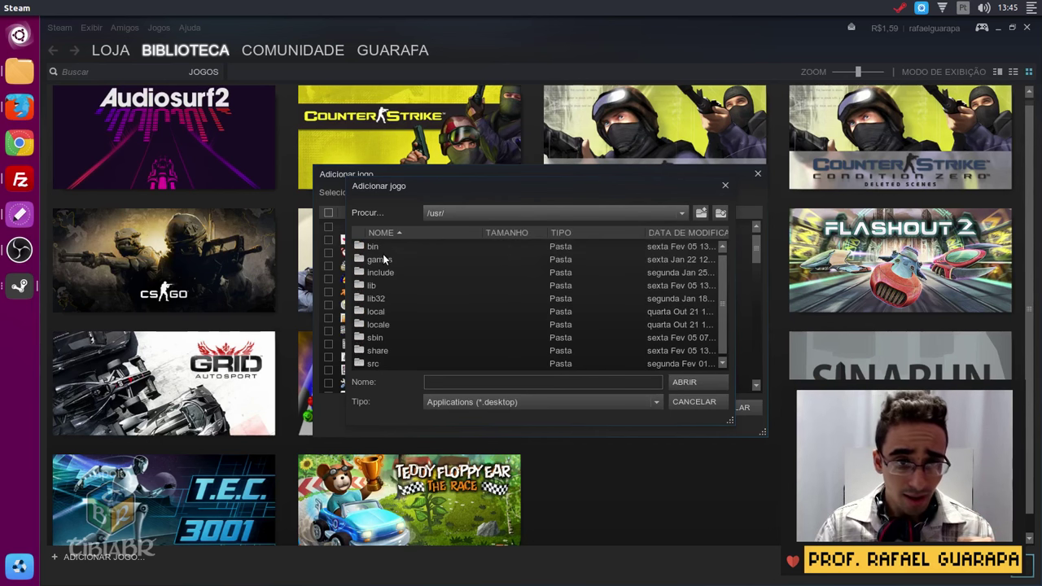
click(473, 218)
click(468, 229)
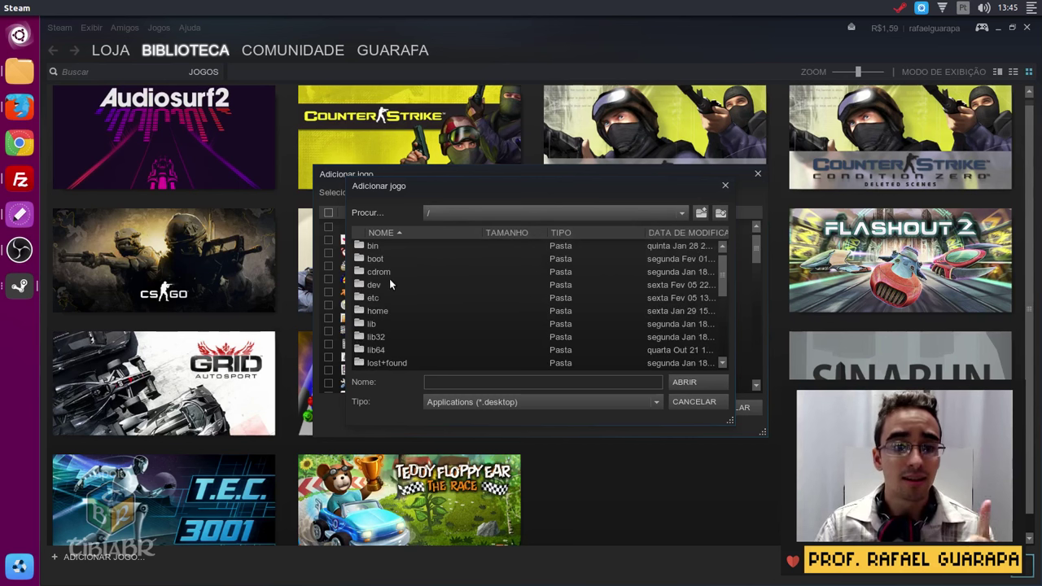
Browse from the file system root to the Downloads/Games/Tibia folder inside the user's home directory
double_click(387, 311)
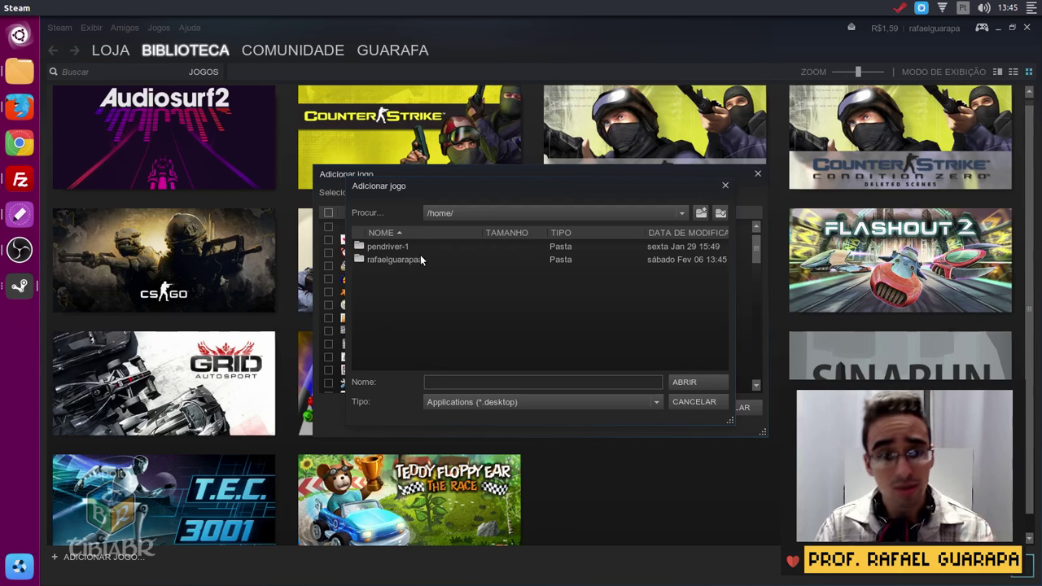
double_click(390, 259)
scroll(417, 289, down, 3)
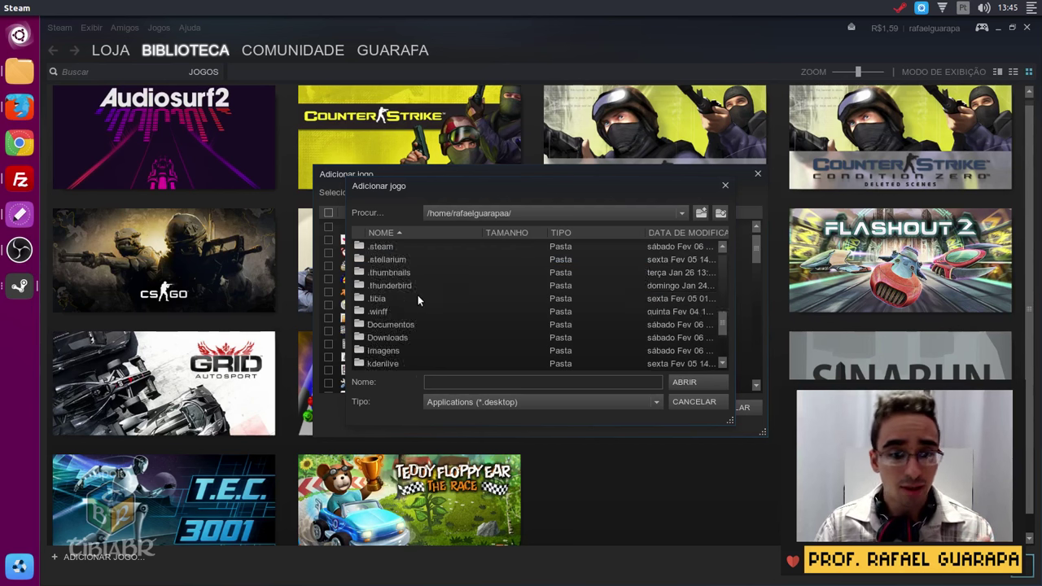
scroll(417, 297, down, 2)
click(404, 259)
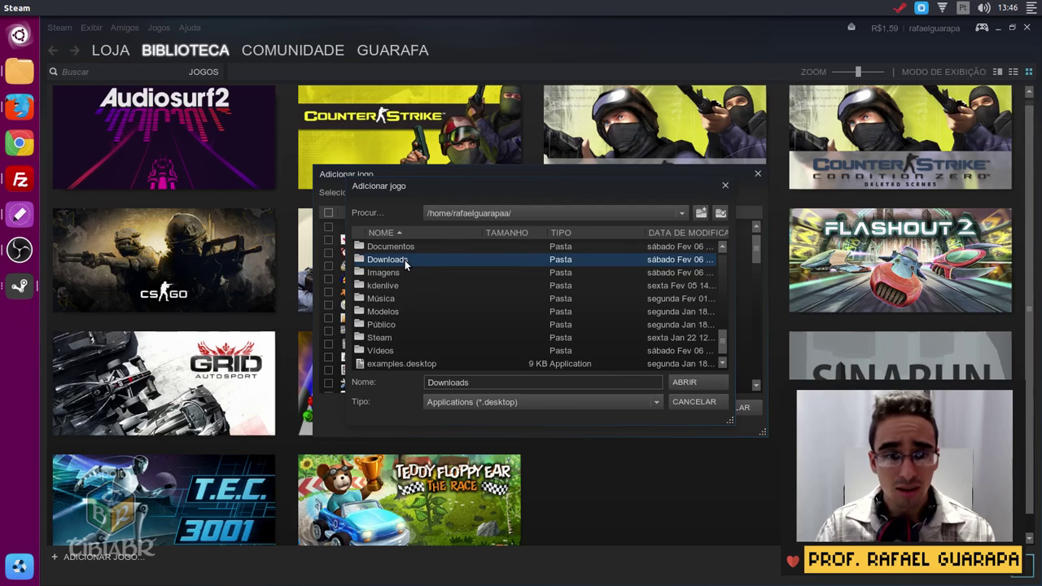
double_click(404, 260)
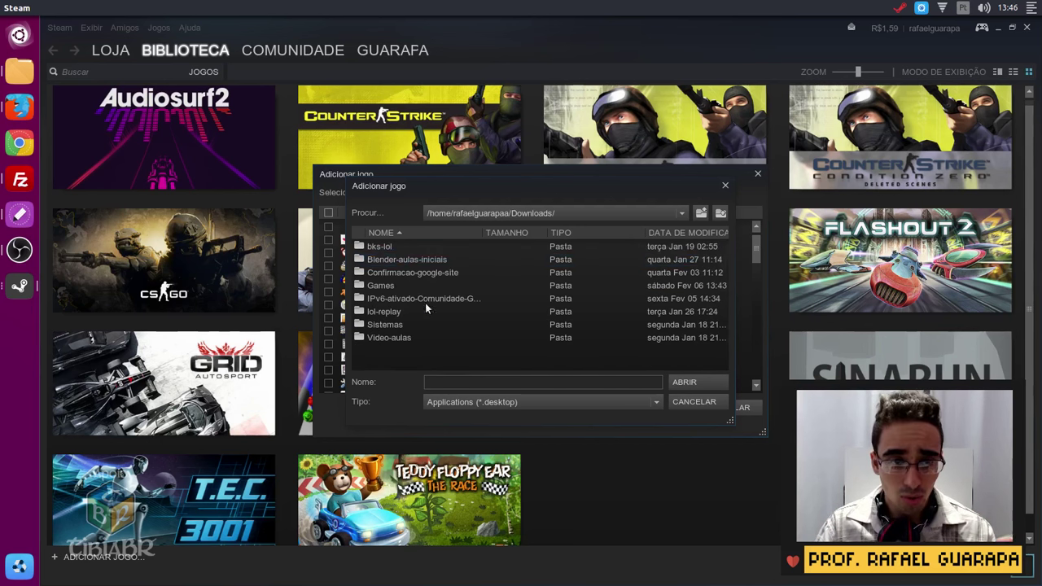
double_click(379, 285)
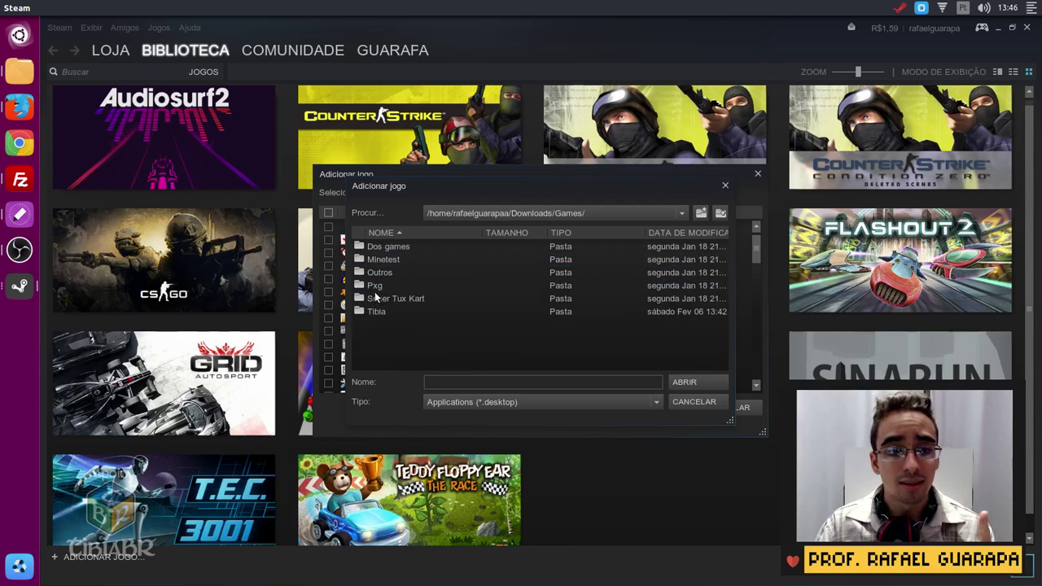
double_click(379, 311)
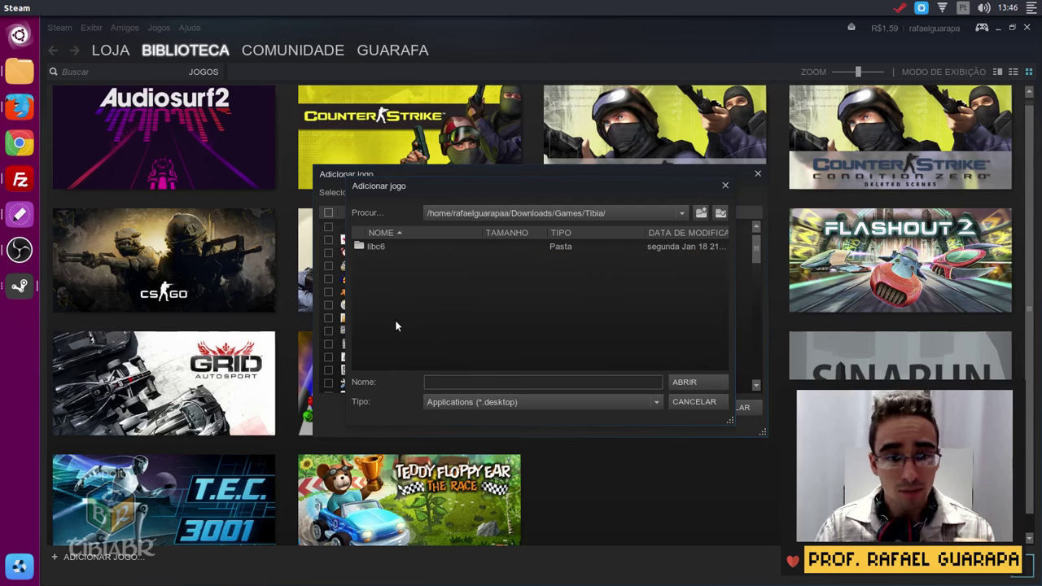
Show all file types, choose the Tibia executable file and add it to the Steam game library
click(486, 408)
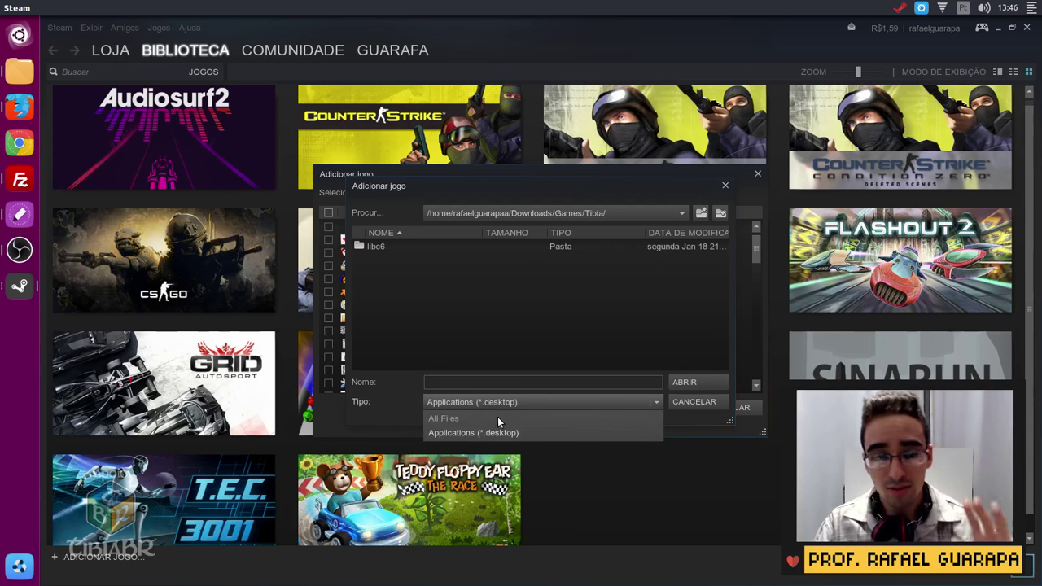
click(486, 418)
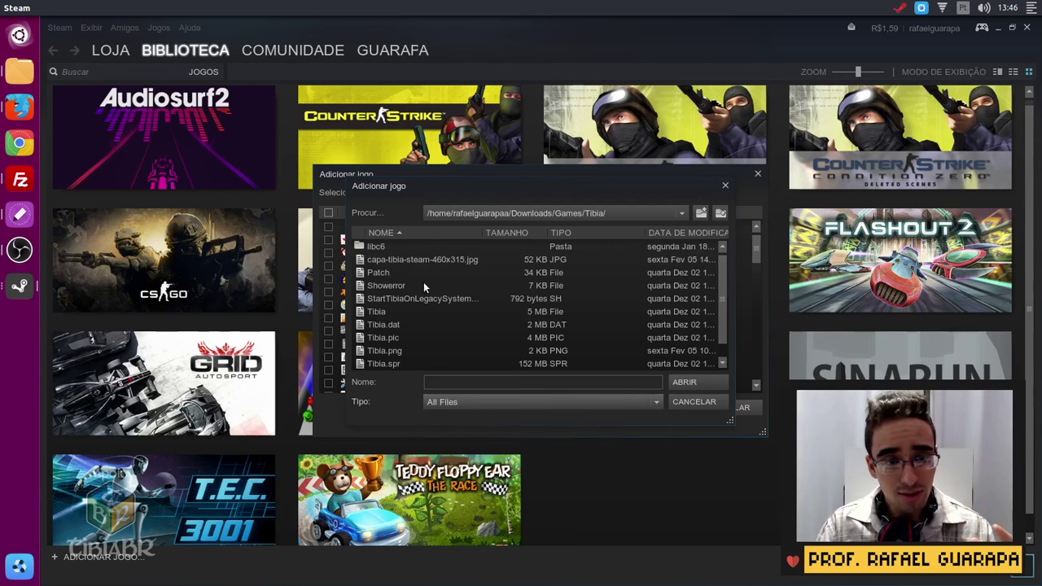
scroll(422, 293, down, 1)
click(381, 299)
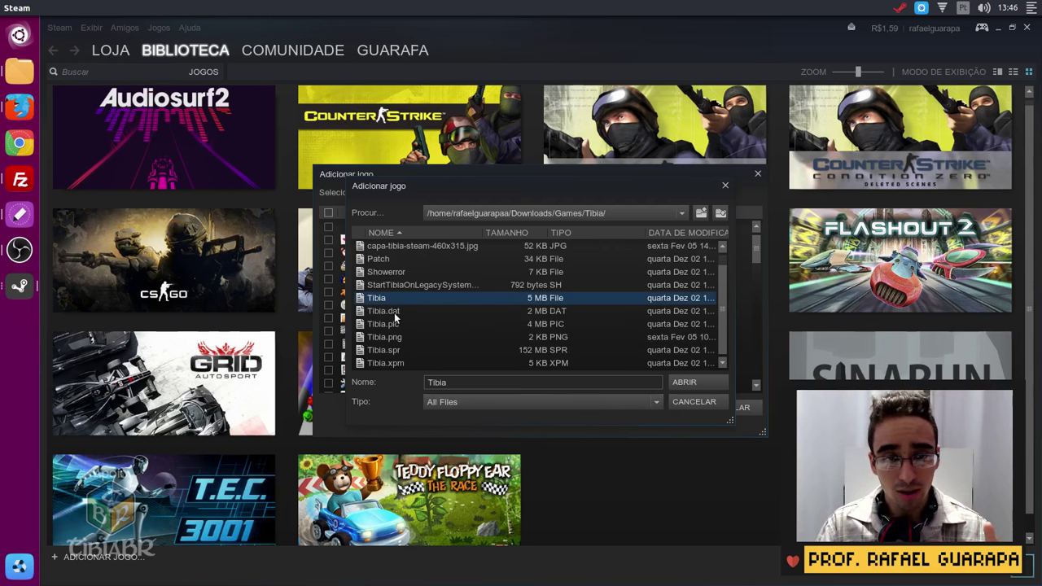
click(677, 383)
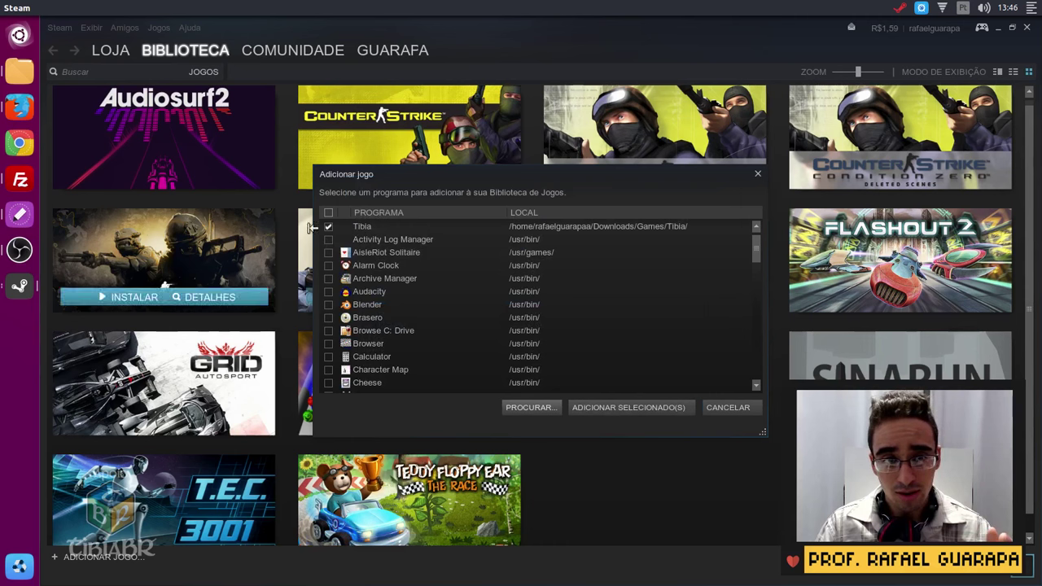
click(636, 402)
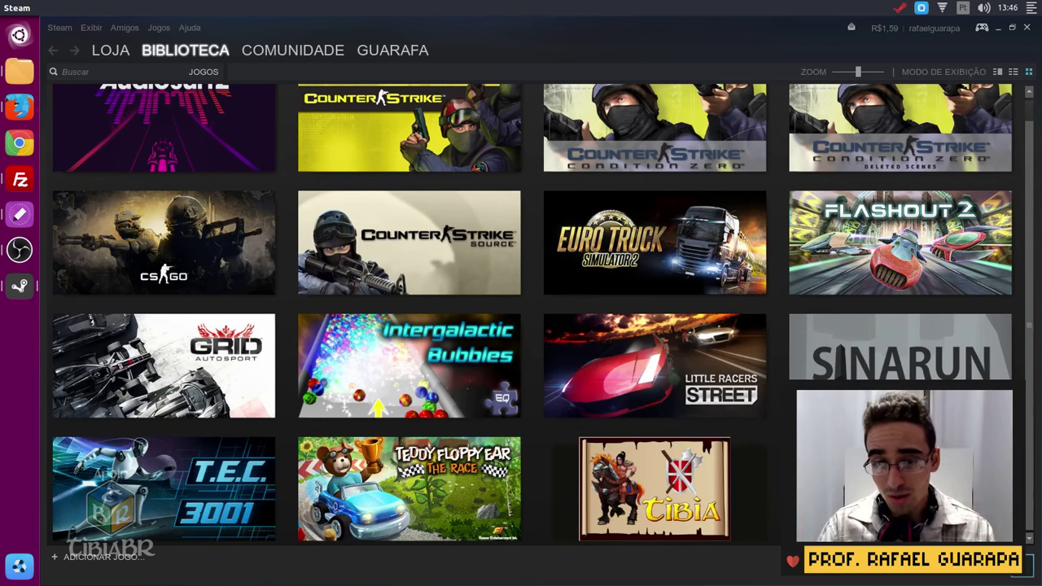
Look over the game library, preview capa-tibia-steam-460x315.jpg from the Tibia folder in the file manager, and close the preview
mouse_move(691, 484)
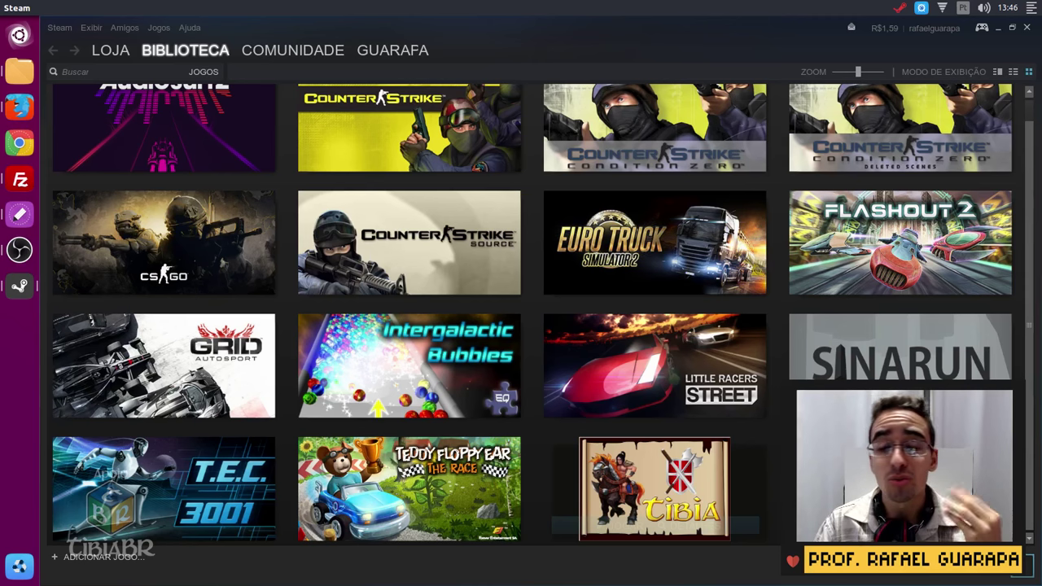
scroll(702, 431, up, 1)
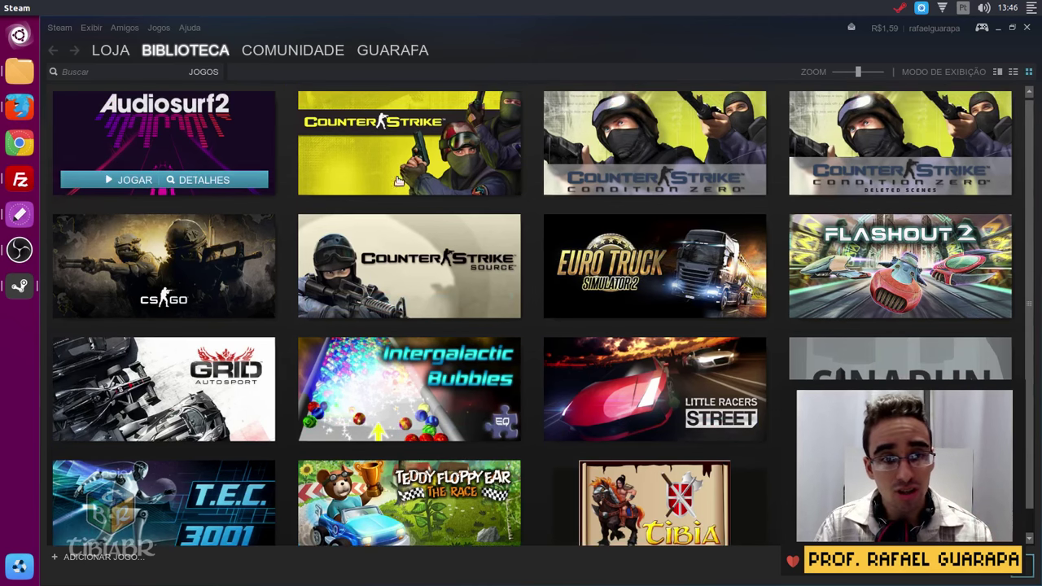
scroll(726, 496, down, 1)
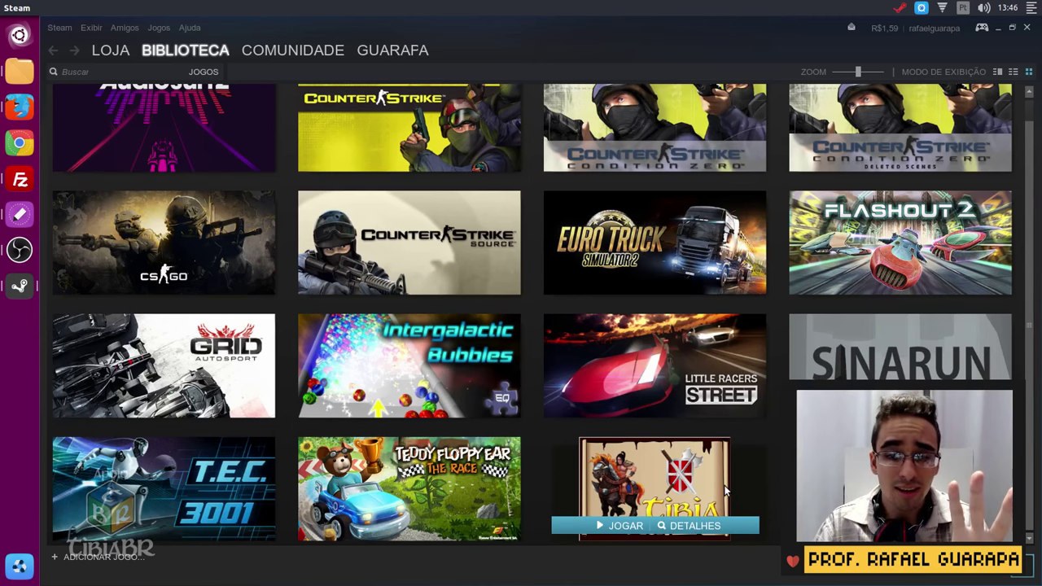
click(19, 71)
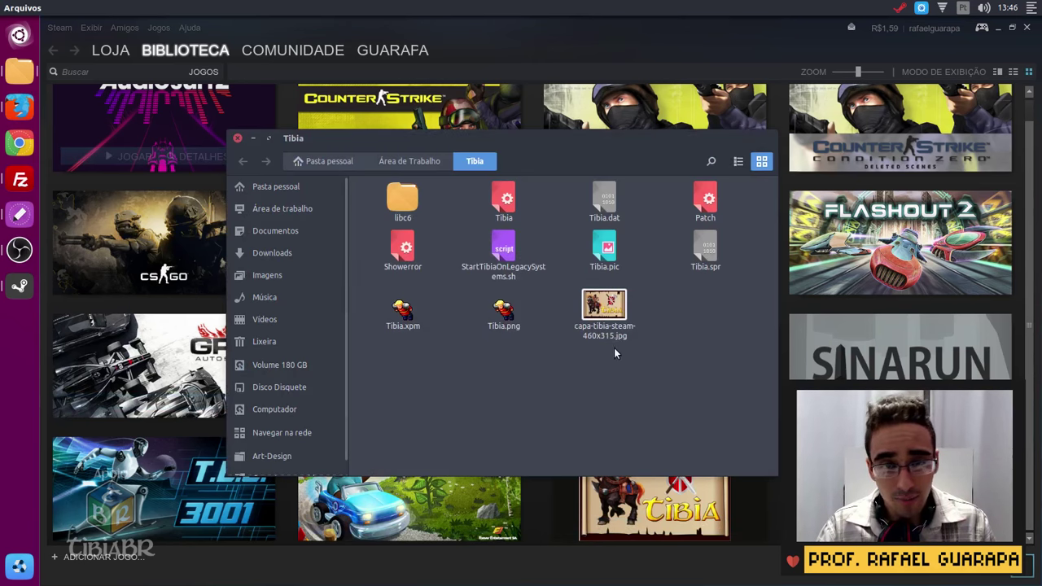
click(603, 317)
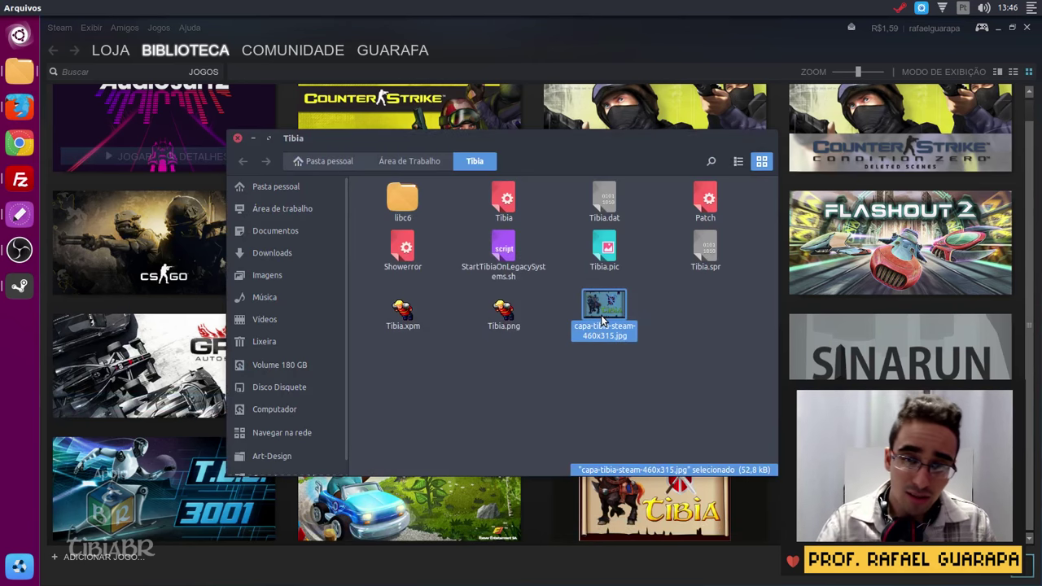
double_click(603, 317)
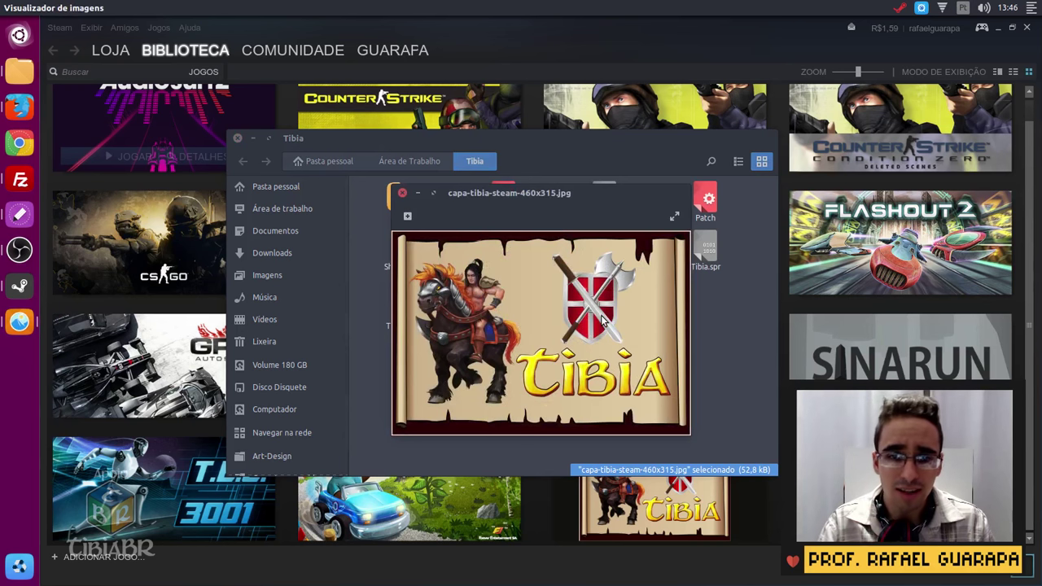
key(Escape)
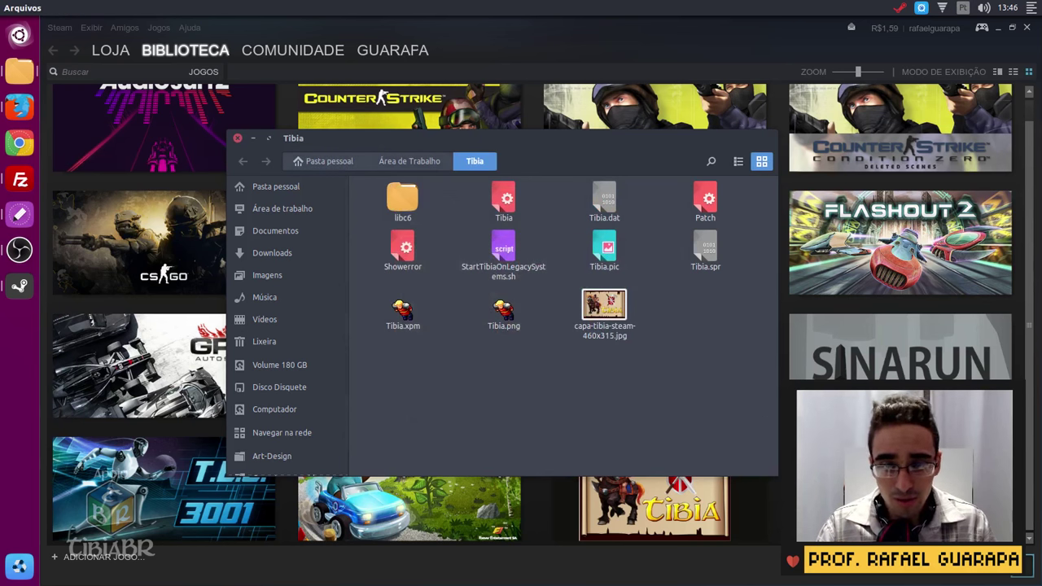
Return to Steam and remove the custom image from the Tibia library entry
click(618, 493)
right_click(656, 483)
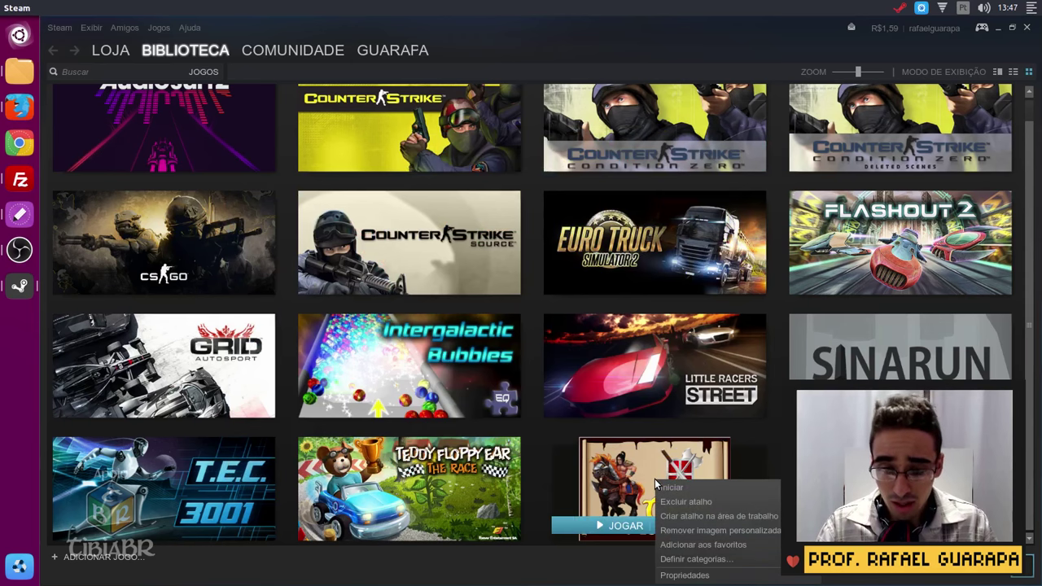
click(682, 530)
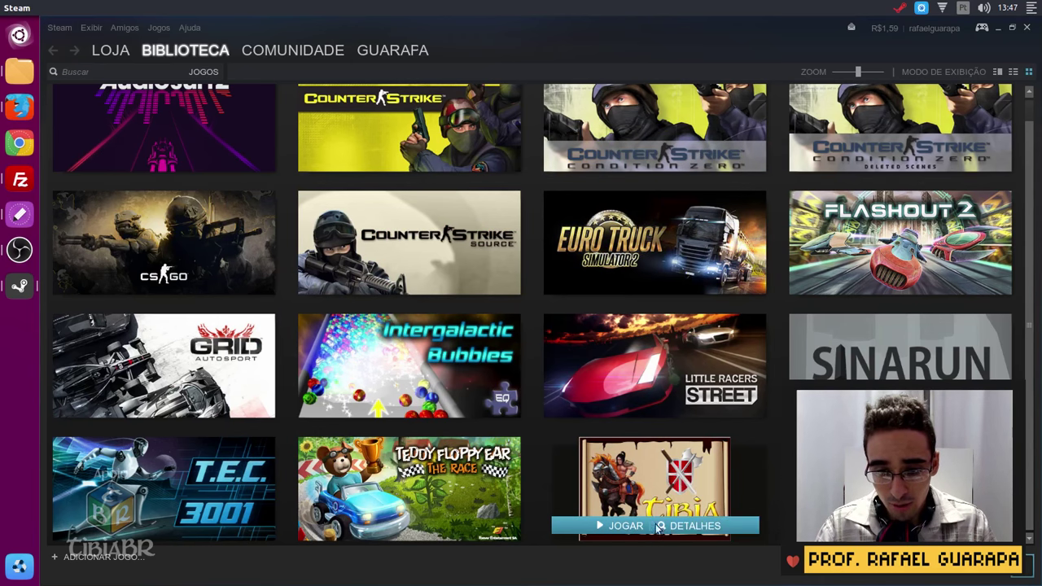
click(602, 388)
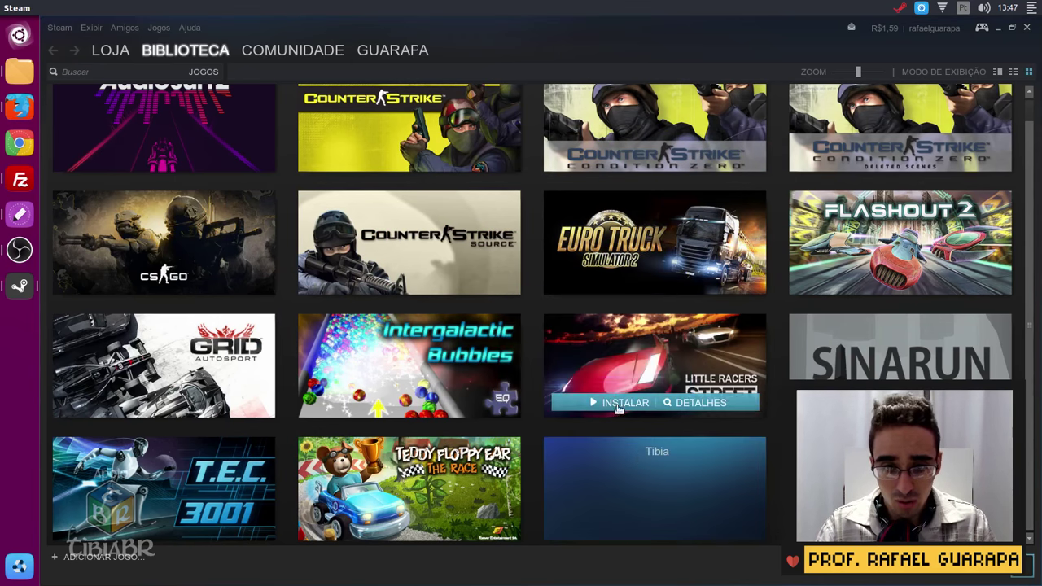
Start setting a custom image for the Tibia library entry and browse to the home directory's Downloads/Games/Tibia folder
right_click(665, 458)
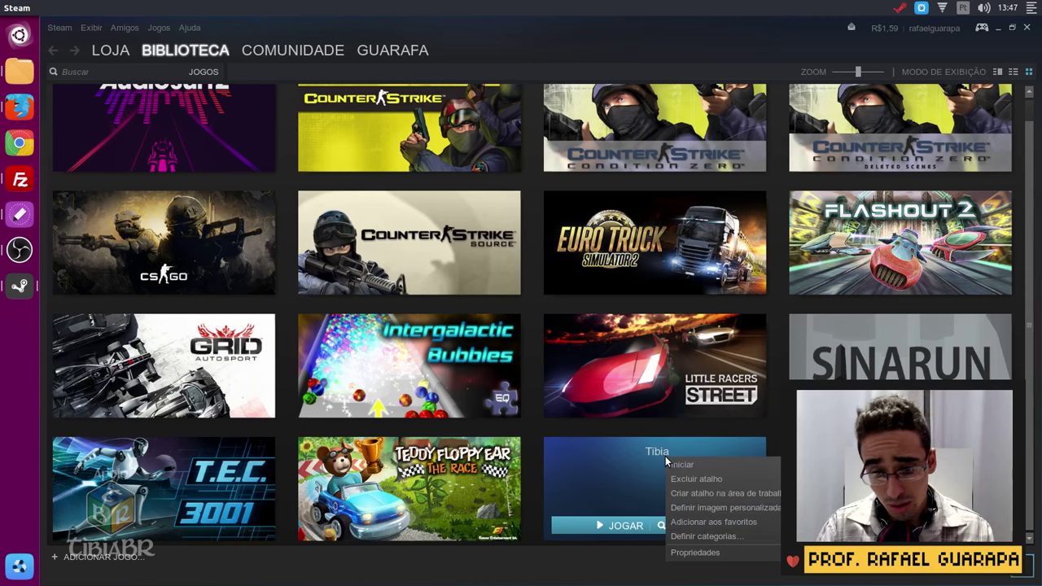
click(756, 507)
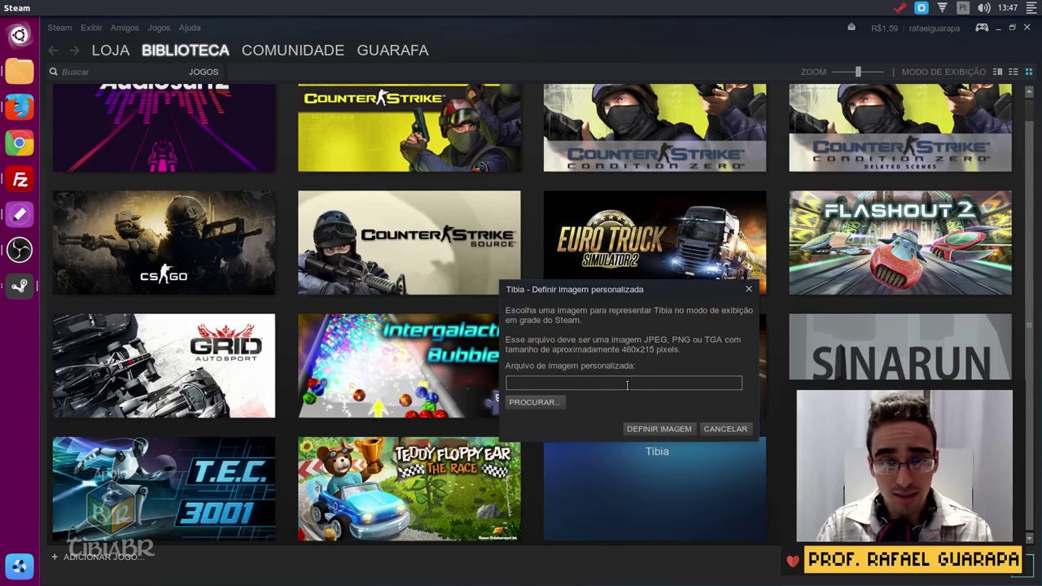
click(553, 402)
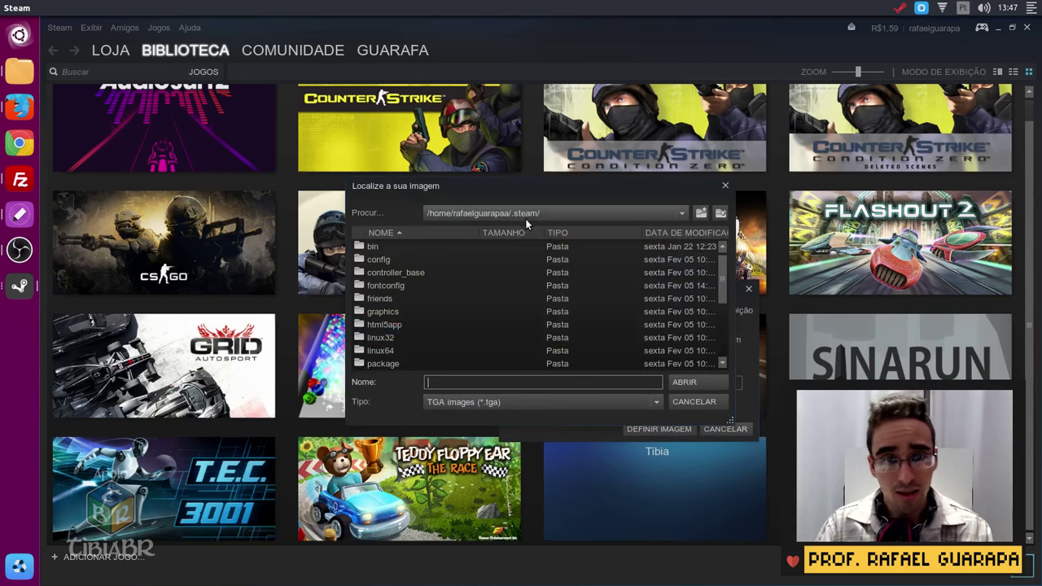
click(528, 213)
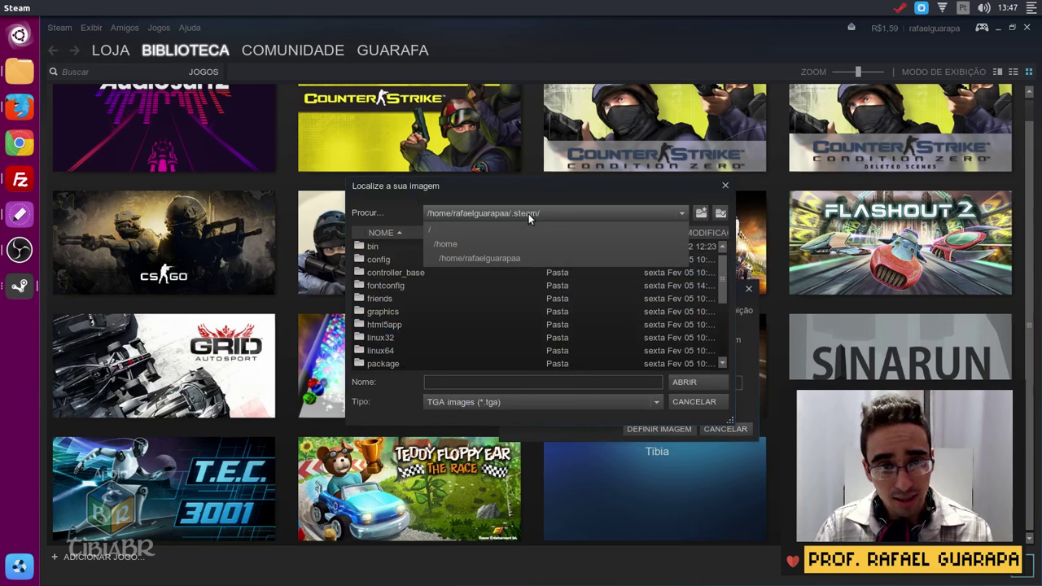
click(504, 257)
scroll(414, 311, down, 5)
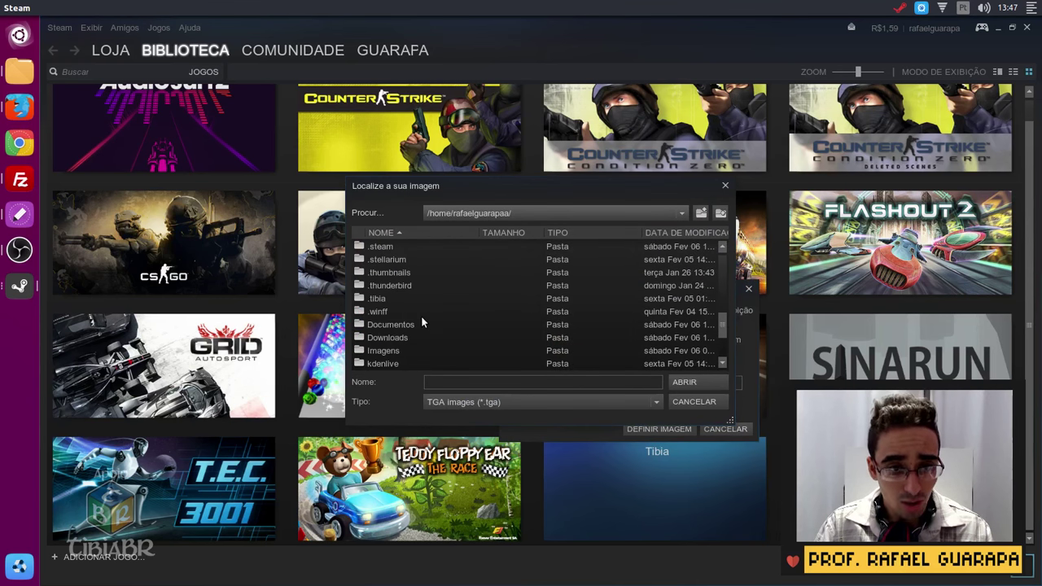
scroll(421, 318, down, 3)
double_click(399, 274)
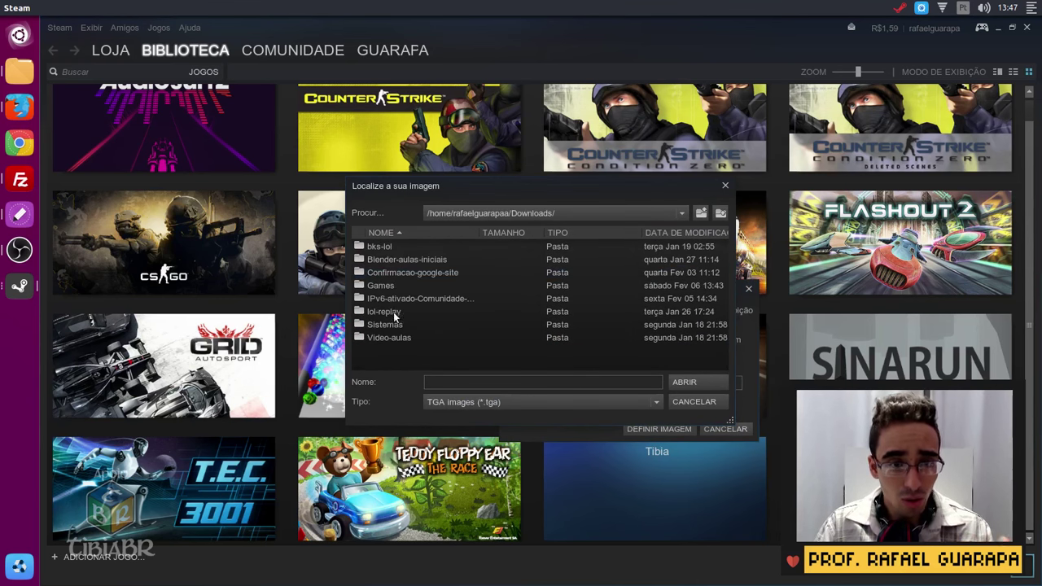
click(382, 286)
double_click(384, 286)
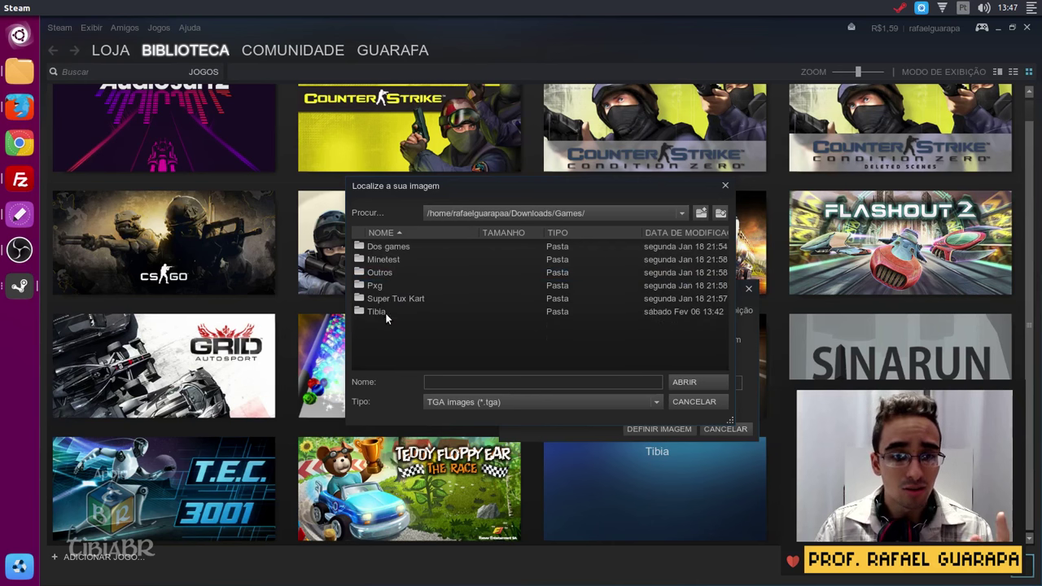
double_click(376, 312)
Filter the files to JPEG images (*.jpg), choose capa-tibia-steam-460x315.jpg and apply it as Tibia's custom image
click(473, 401)
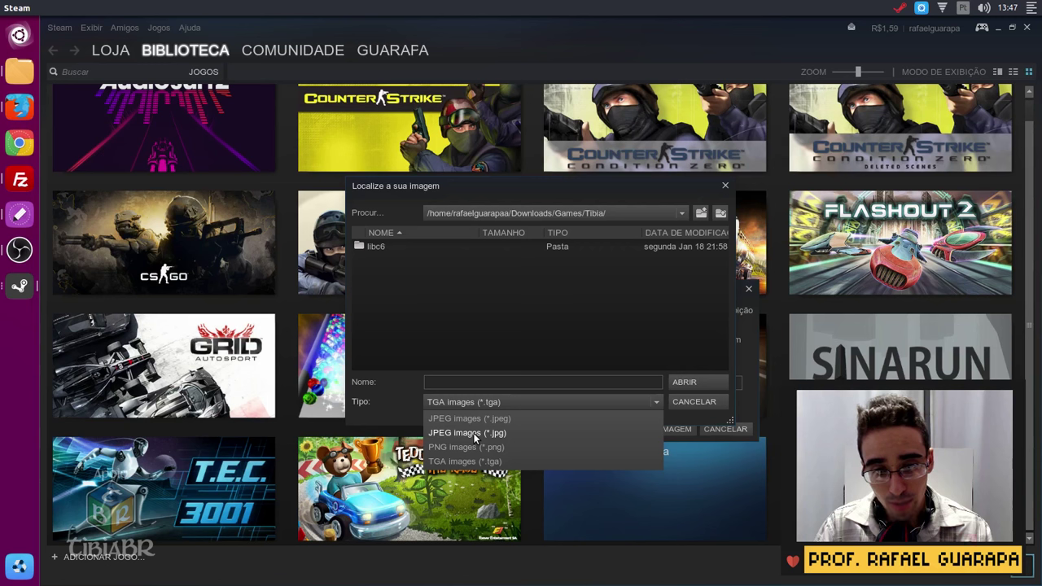
click(476, 433)
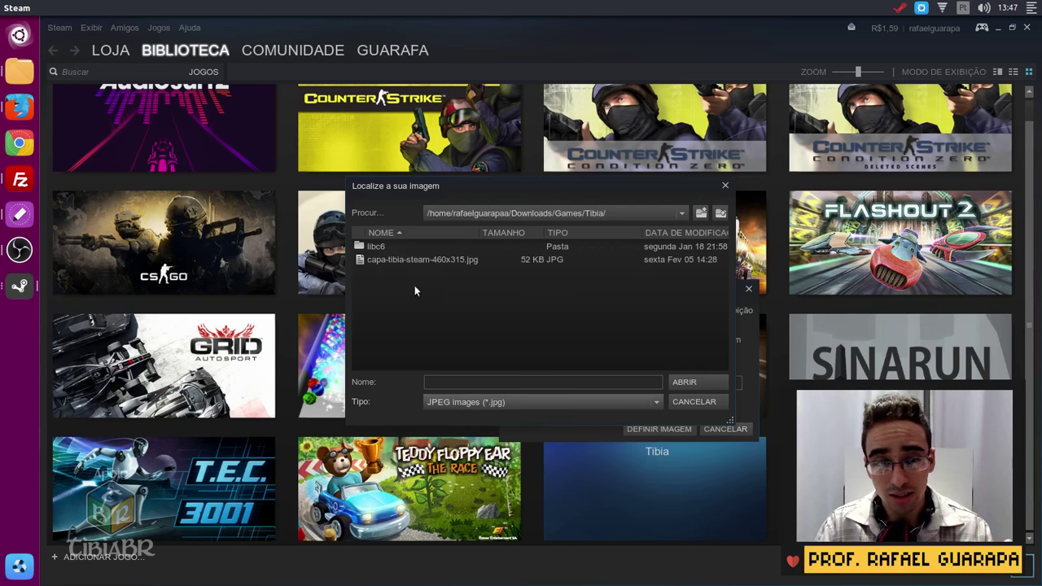
click(407, 260)
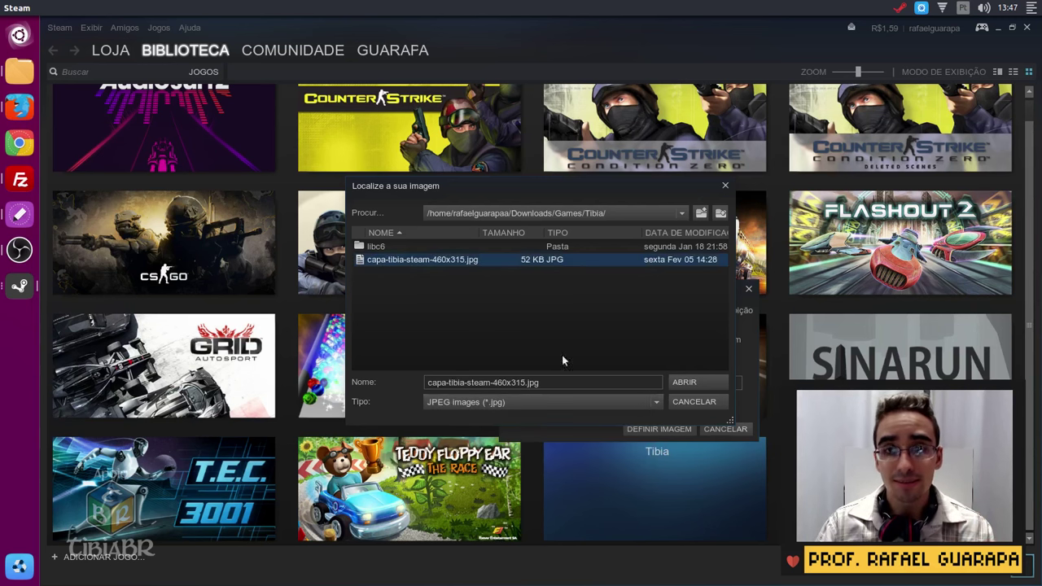
click(685, 383)
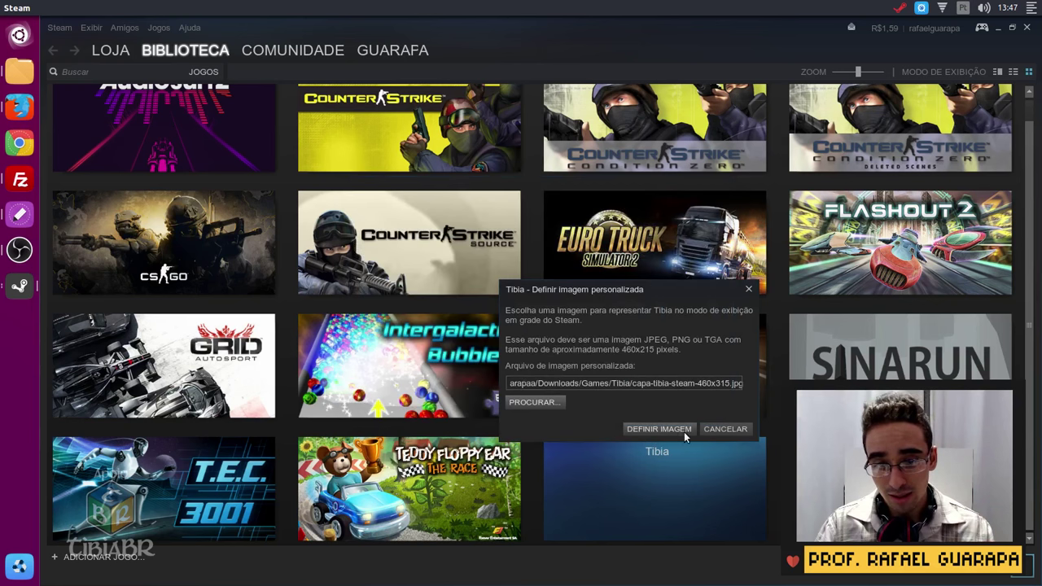
click(674, 430)
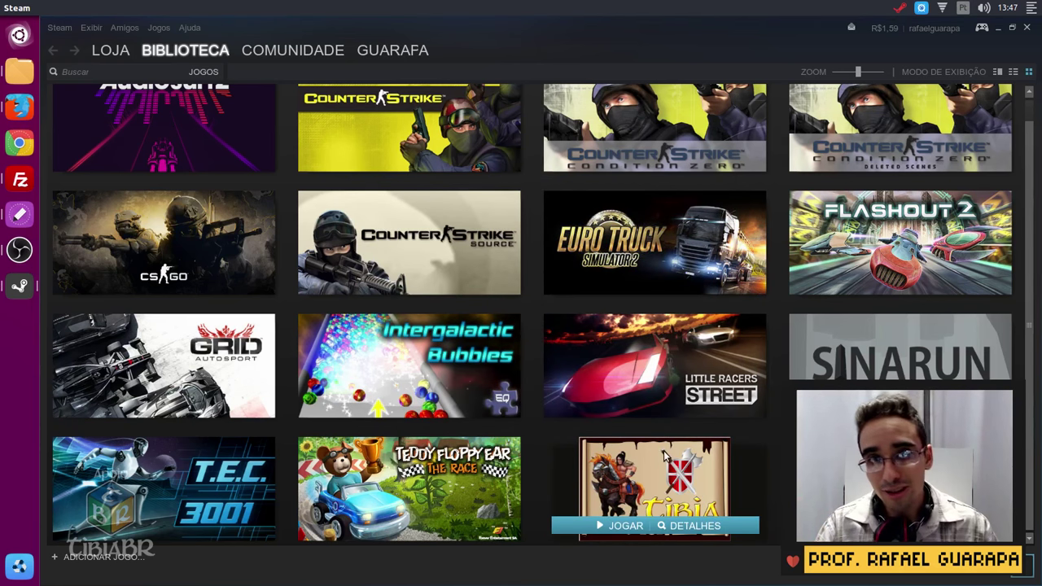
Launch Tibia from its Steam library entry, and search the applications for "steam"
click(618, 527)
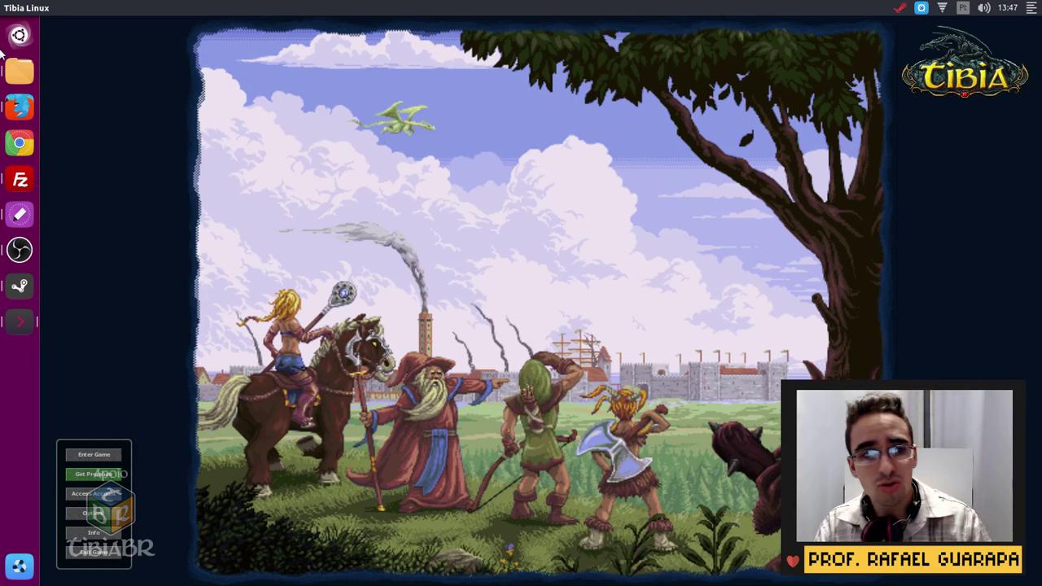
key(super)
text(steam)
key(Return)
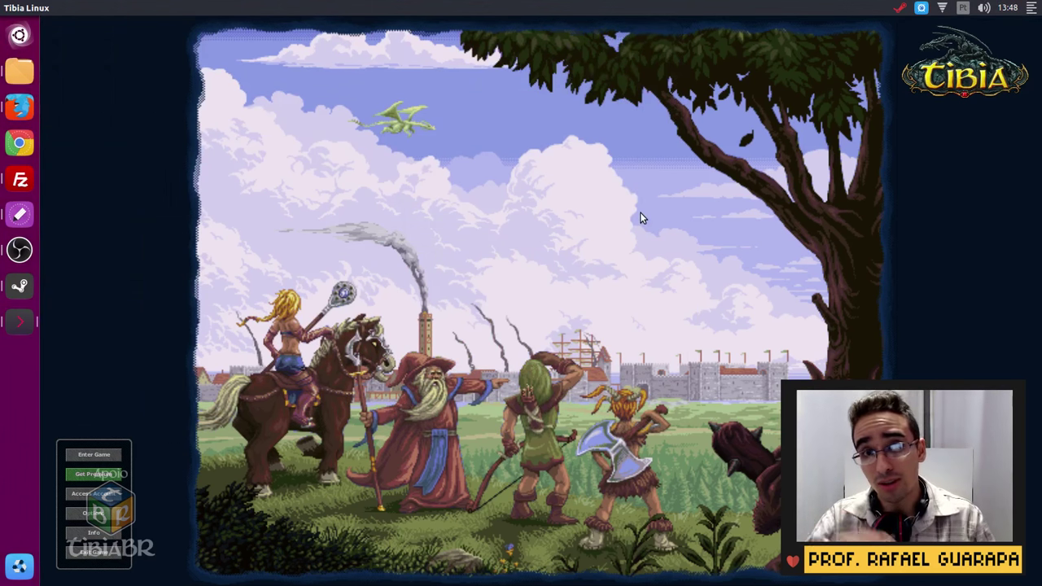